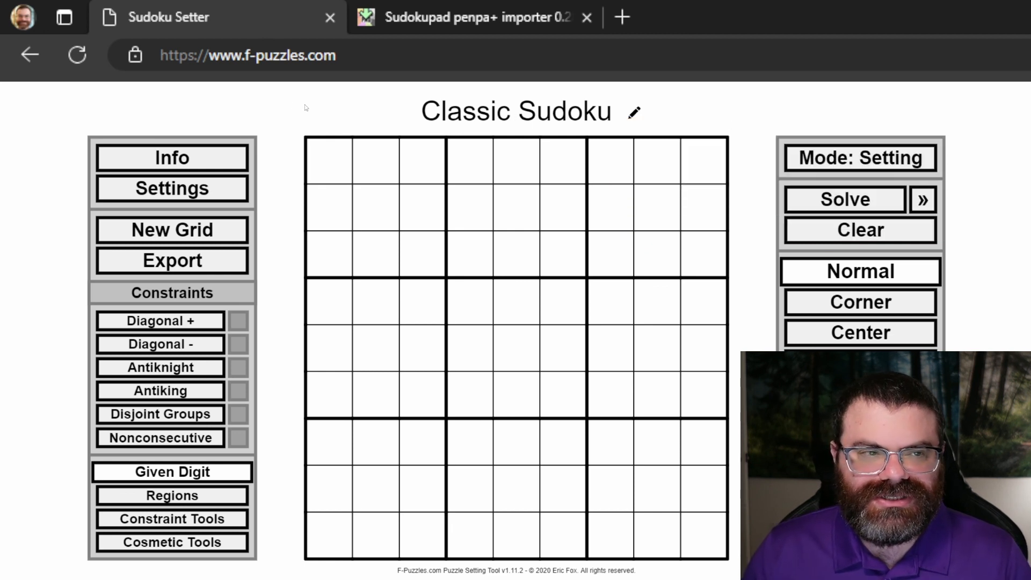
key("ctrl")
mouse_move(137, 80)
left_mouse_down()
mouse_move(253, 29)
mouse_move(345, 42)
mouse_move(398, 81)
left_mouse_up()
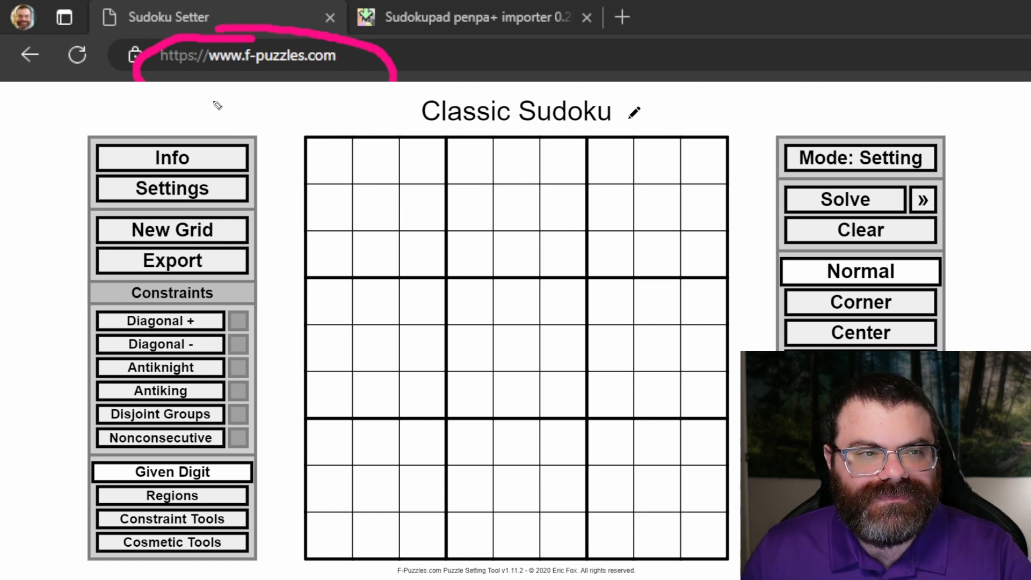
key("e")
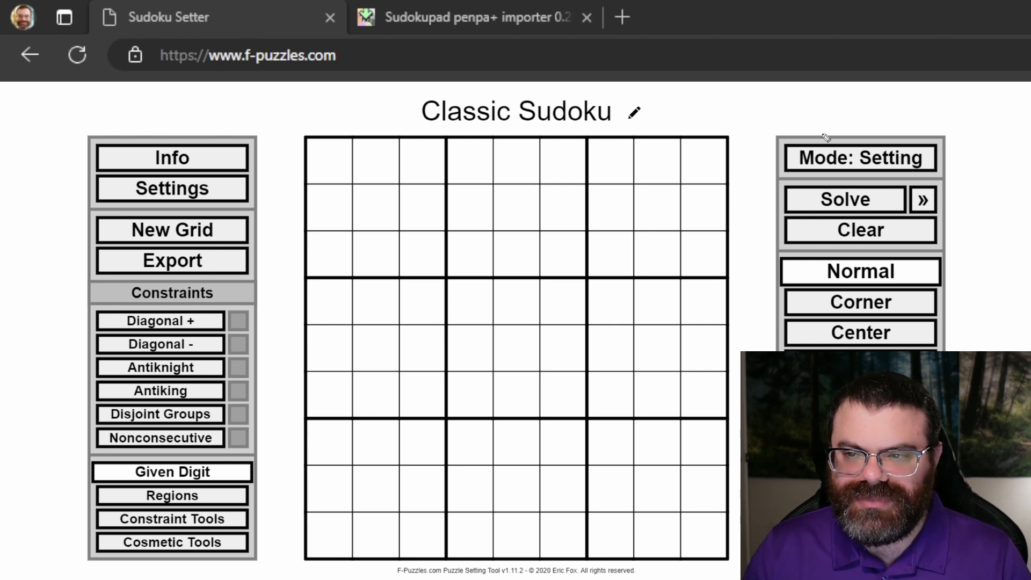
mouse_move(826, 138)
left_mouse_down()
mouse_move(888, 178)
mouse_move(841, 141)
left_mouse_up()
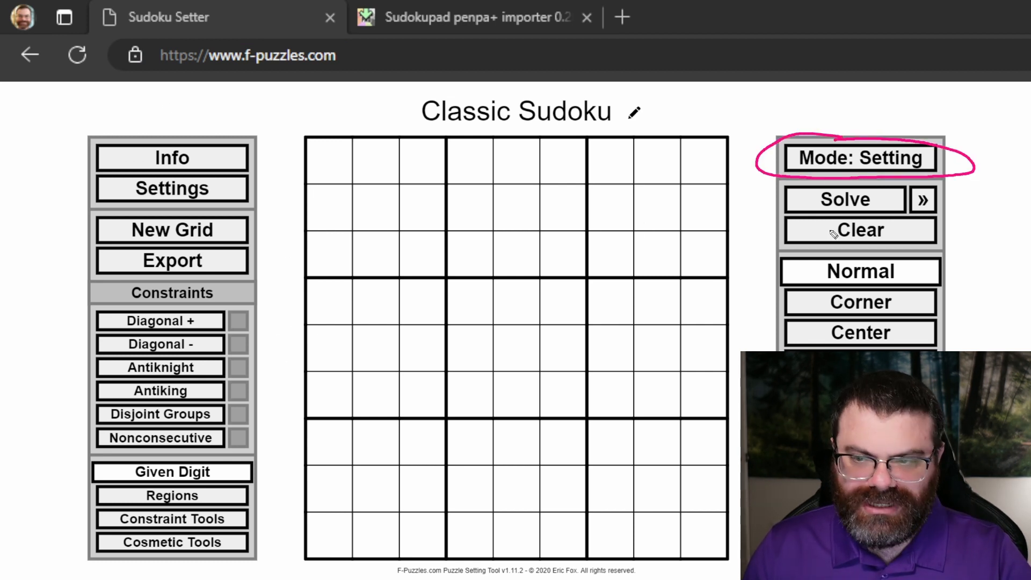
mouse_move(838, 251)
left_mouse_down()
mouse_move(775, 257)
mouse_move(897, 288)
mouse_move(781, 254)
left_mouse_up()
mouse_move(161, 458)
left_mouse_down()
mouse_move(81, 483)
mouse_move(266, 491)
mouse_move(134, 454)
mouse_move(153, 456)
left_mouse_up()
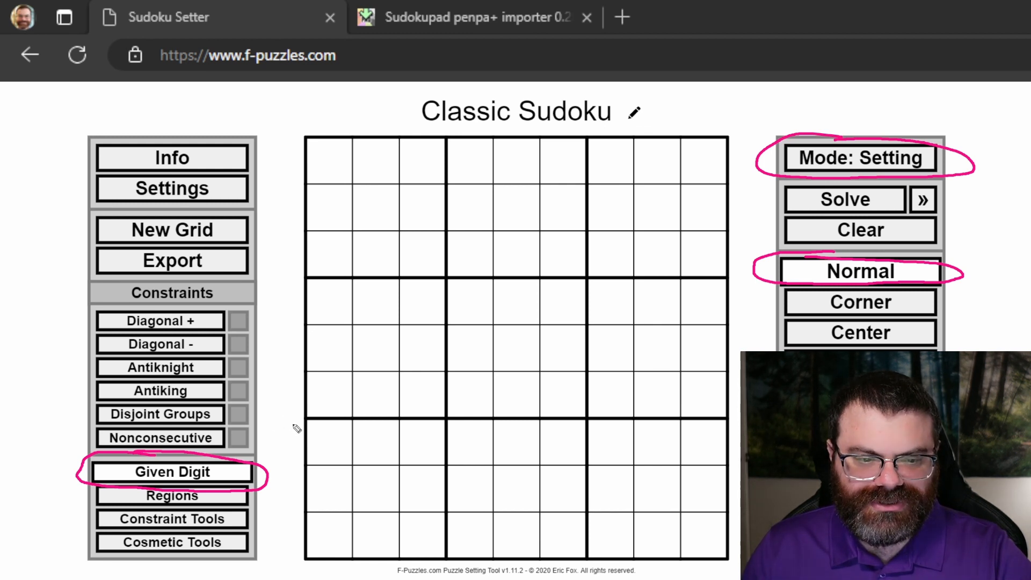
key("e")
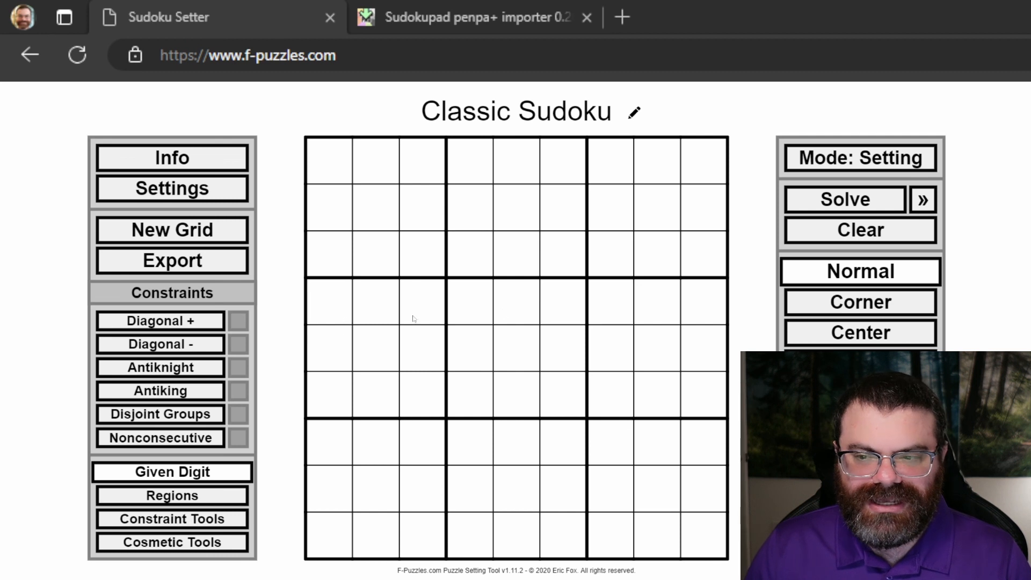
Enter the given digits 3 in r2c3, 5 in r3c6, 6 in r6c2, 9 in r6c8, 8 in r1c8 and 1 in r1c1.
left_click(425, 205)
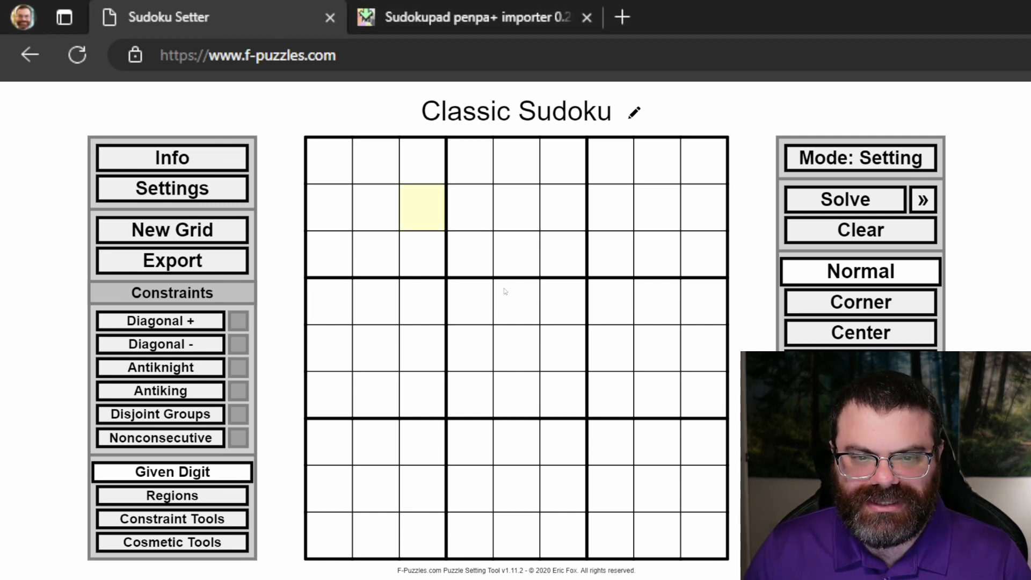
type("3")
left_click(545, 262)
type("5")
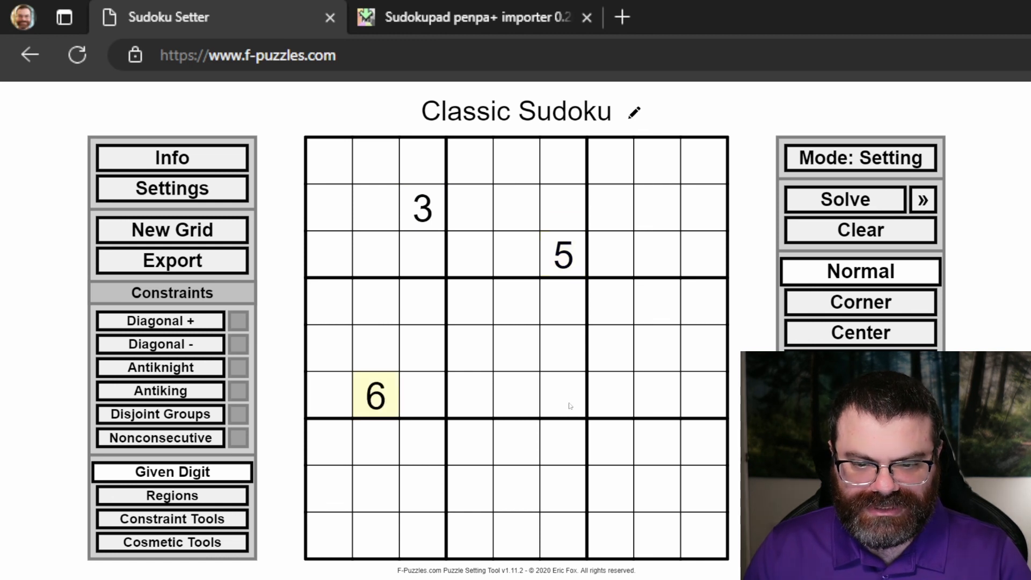
type("9")
left_click(658, 161)
type("8")
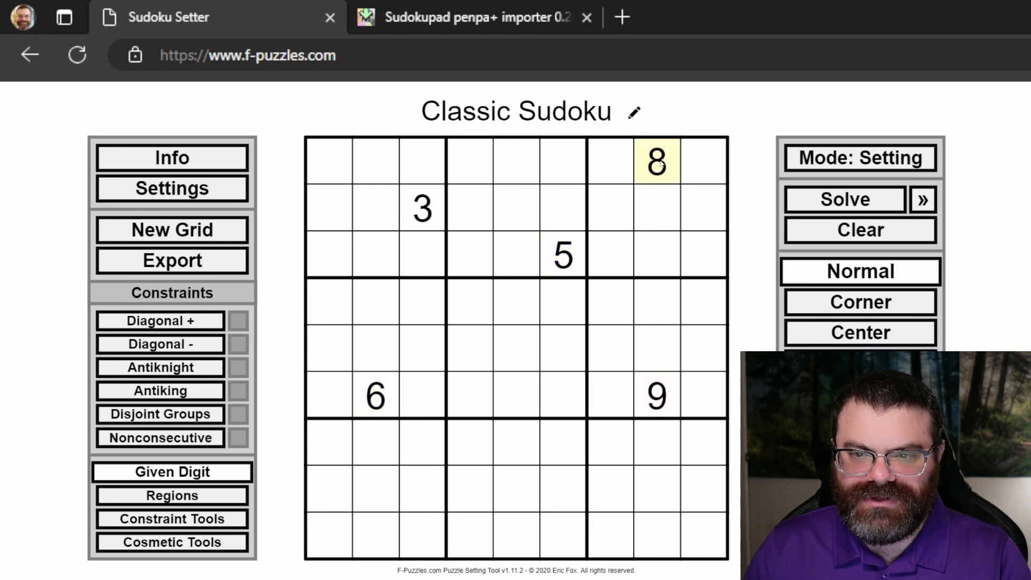
type("1")
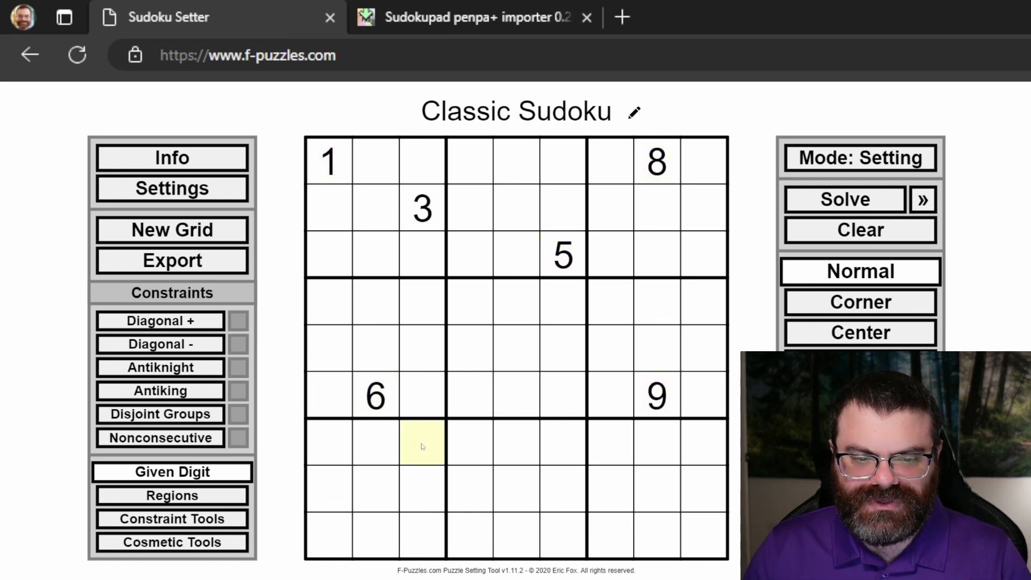
Enter the given digits 1 in r7c3, 2 in r5c4 and 2 in r4c8.
type("1")
left_click(479, 341)
type("2")
left_click(655, 304)
type("2")
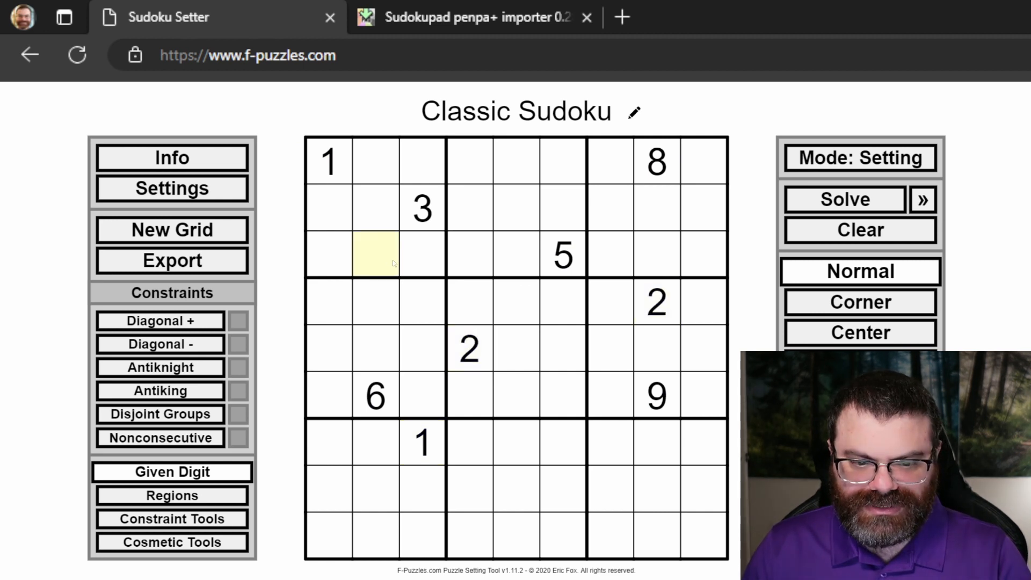
Enter the given digits 8 in r3c2, 1 in r8c7, 2 in r8c6 and 3 in r8c5.
type("8")
type("1")
left_click(551, 499)
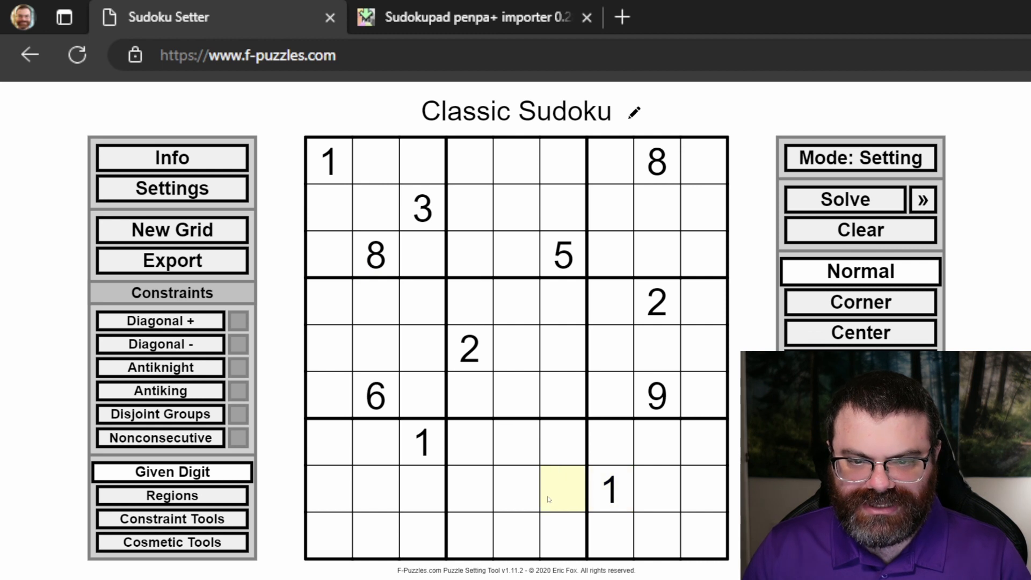
type("2")
left_click(522, 500)
type("3")
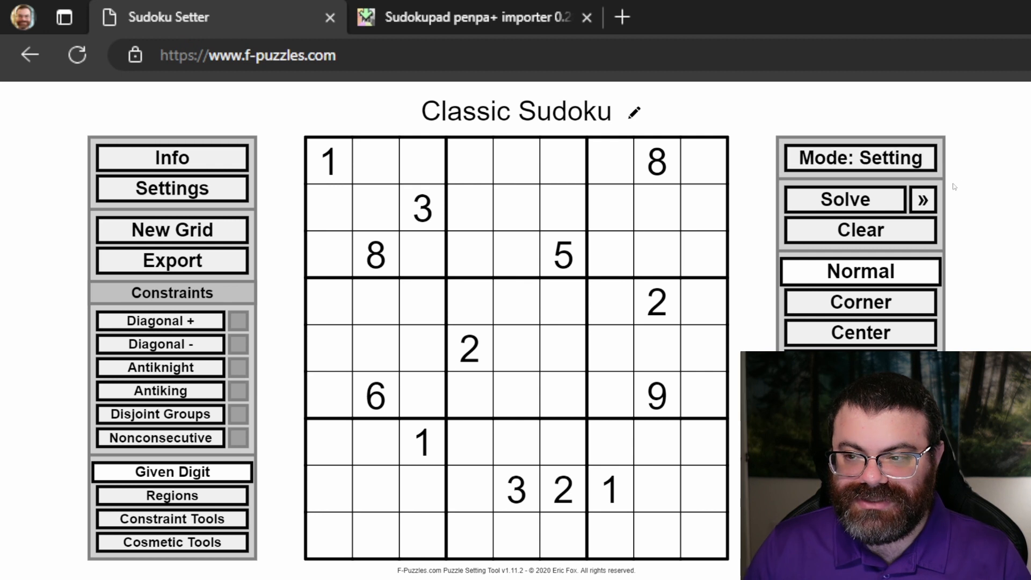
Run the solver's Check to test whether the puzzle has a unique solution, and collapse the extra solver tools again.
left_click(923, 200)
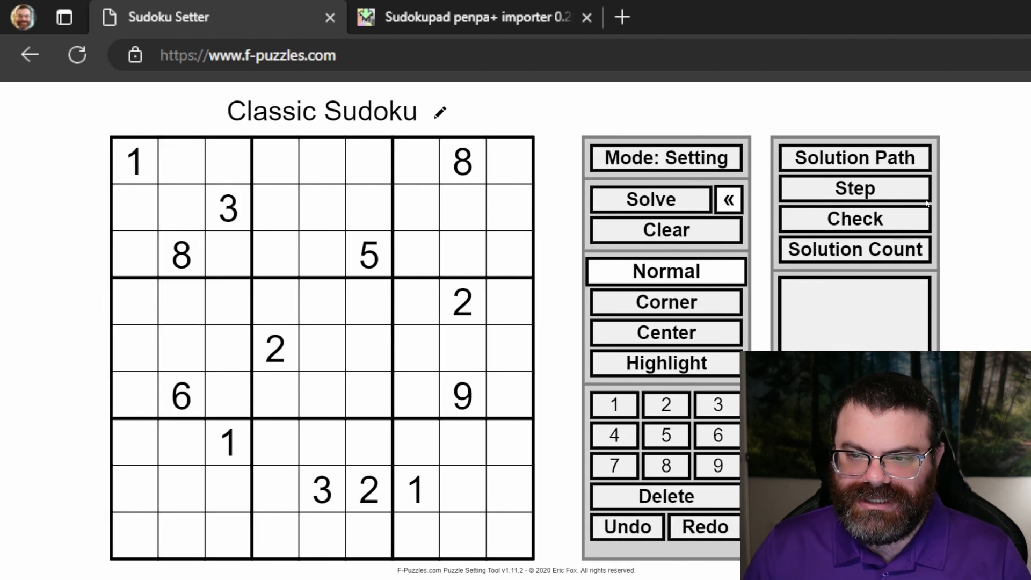
left_click(728, 201)
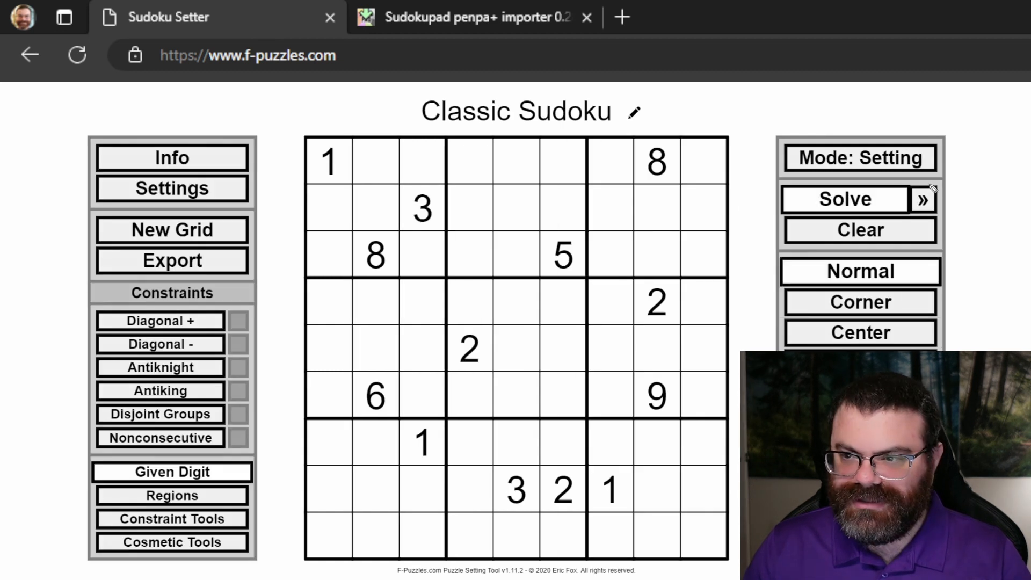
mouse_move(932, 186)
left_mouse_down()
mouse_move(938, 226)
mouse_move(915, 187)
mouse_move(940, 209)
left_mouse_up()
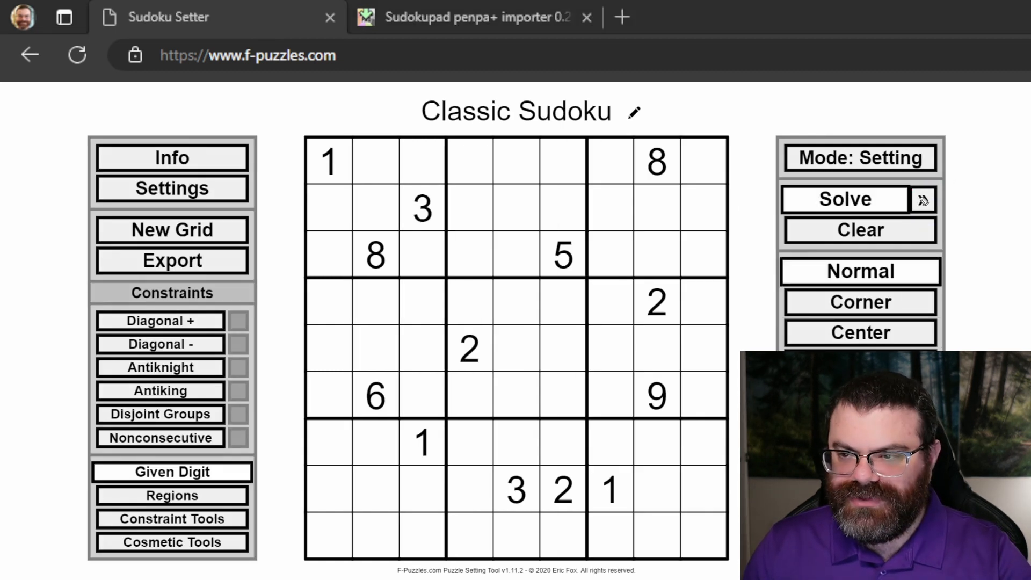
left_click(923, 200)
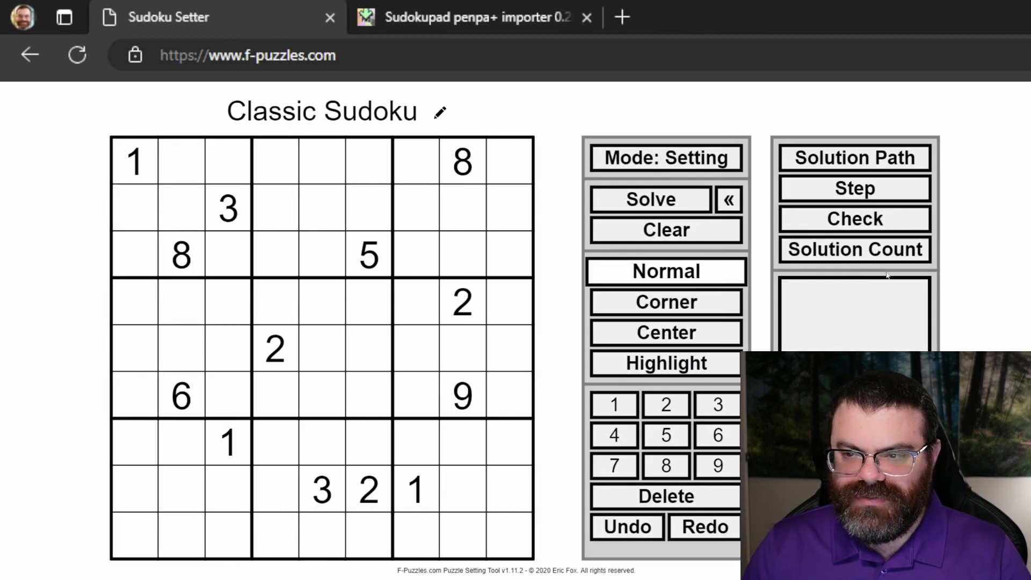
key("ctrl")
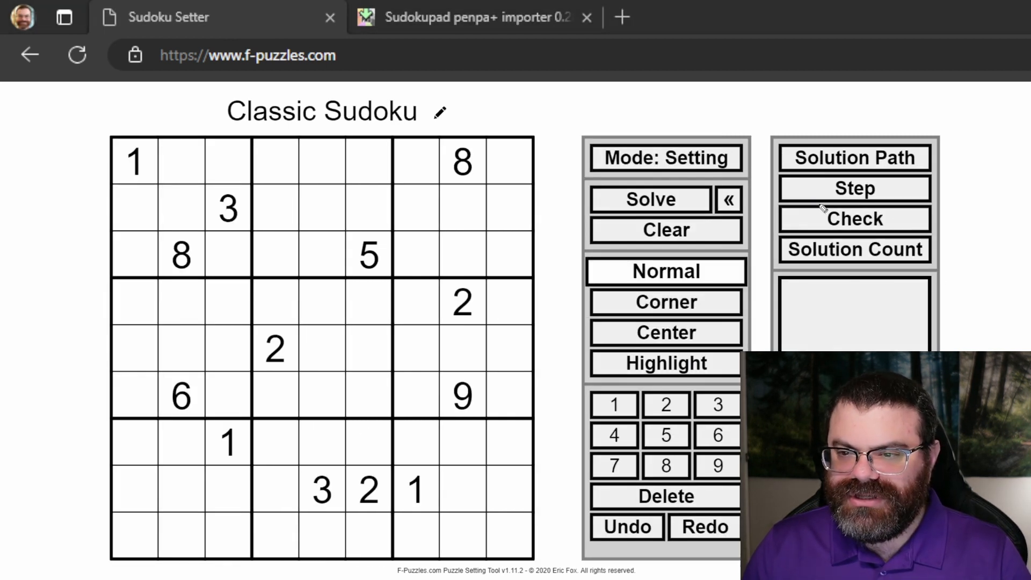
mouse_move(828, 203)
left_mouse_down()
mouse_move(769, 228)
mouse_move(946, 232)
mouse_move(819, 211)
left_mouse_up()
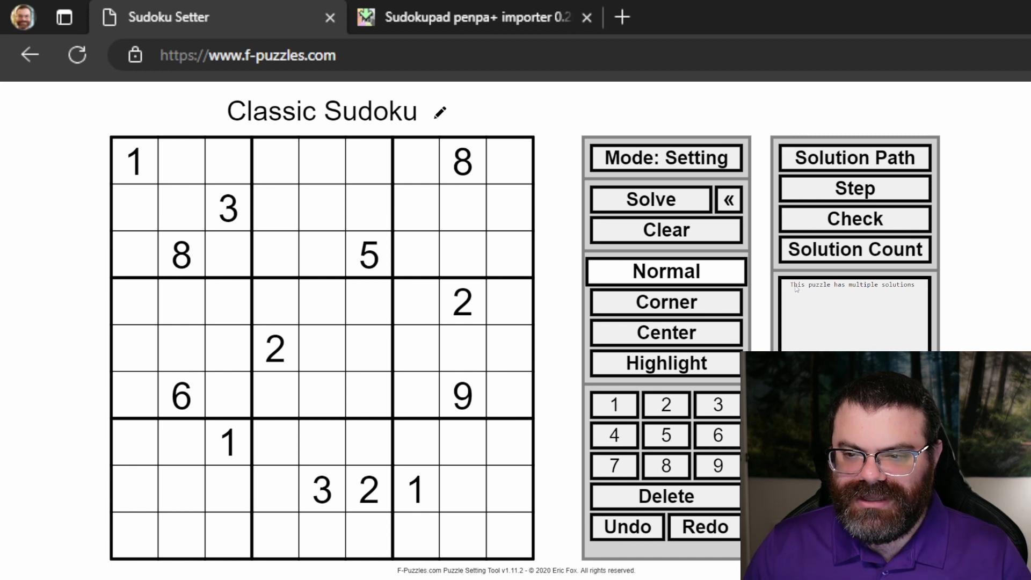
left_click_drag(821, 203, 818, 205)
left_click_drag(792, 291, 916, 291)
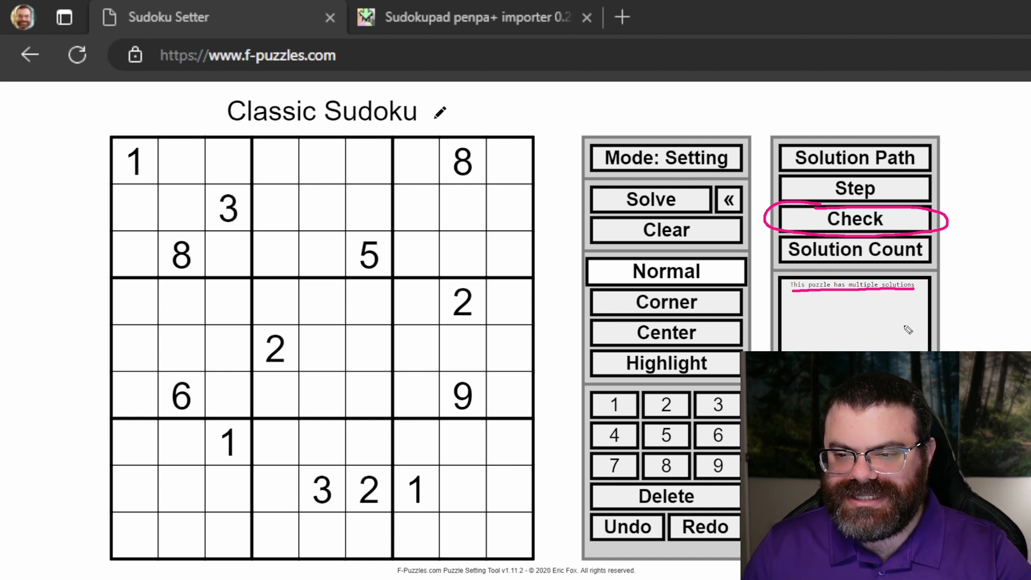
key("Escape")
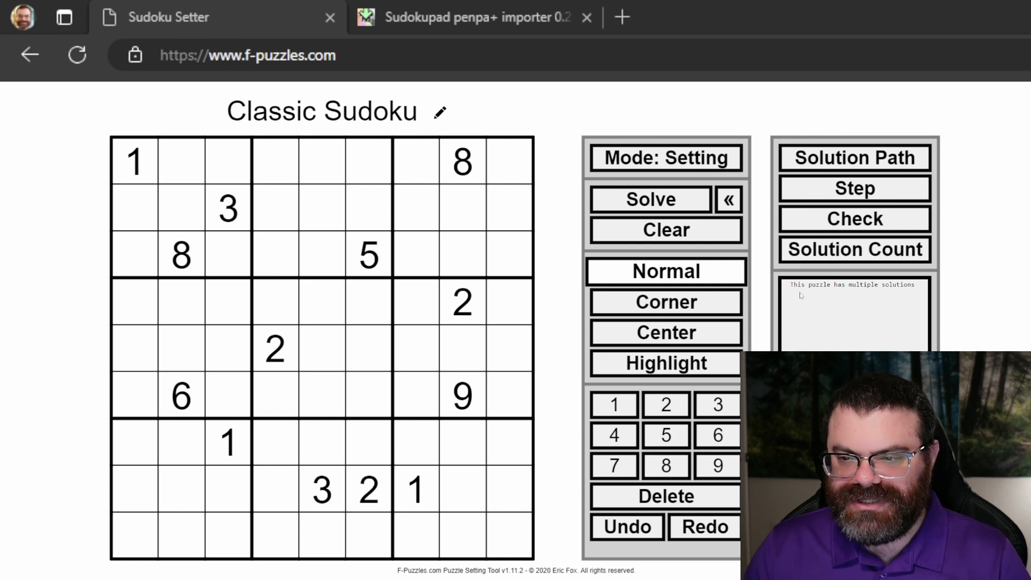
left_click(736, 207)
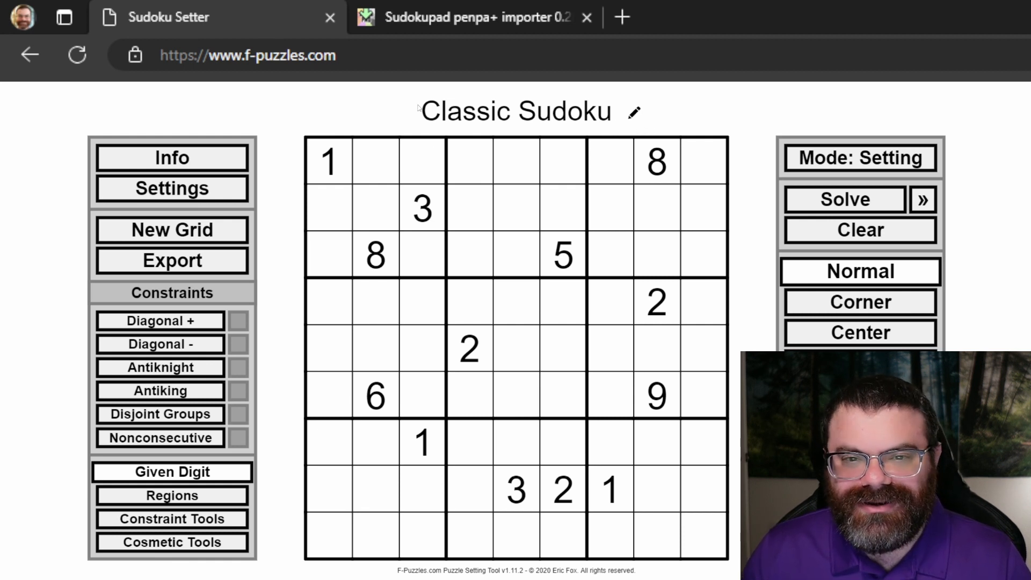
key("shift")
key("ctrl")
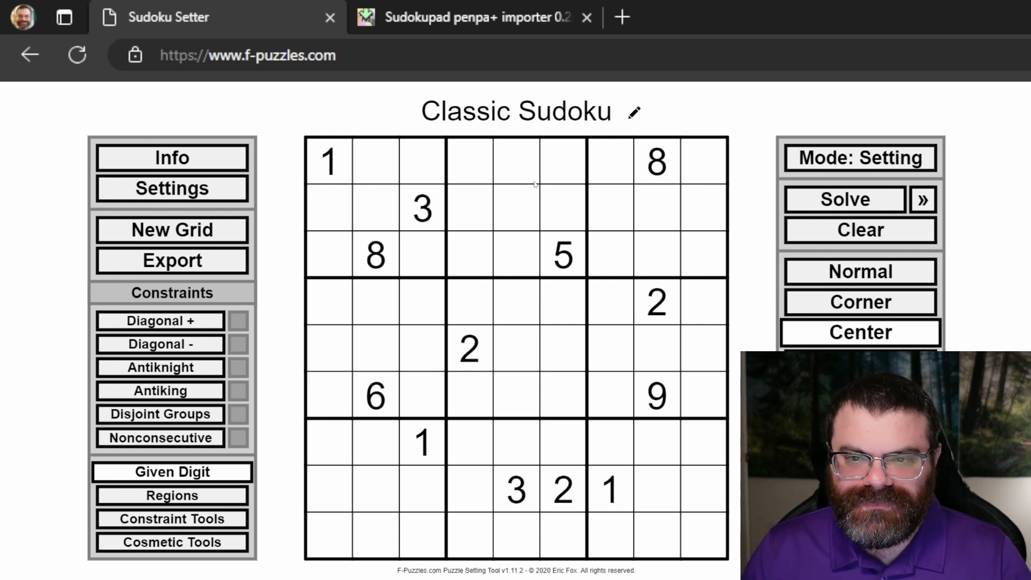
key("ctrl")
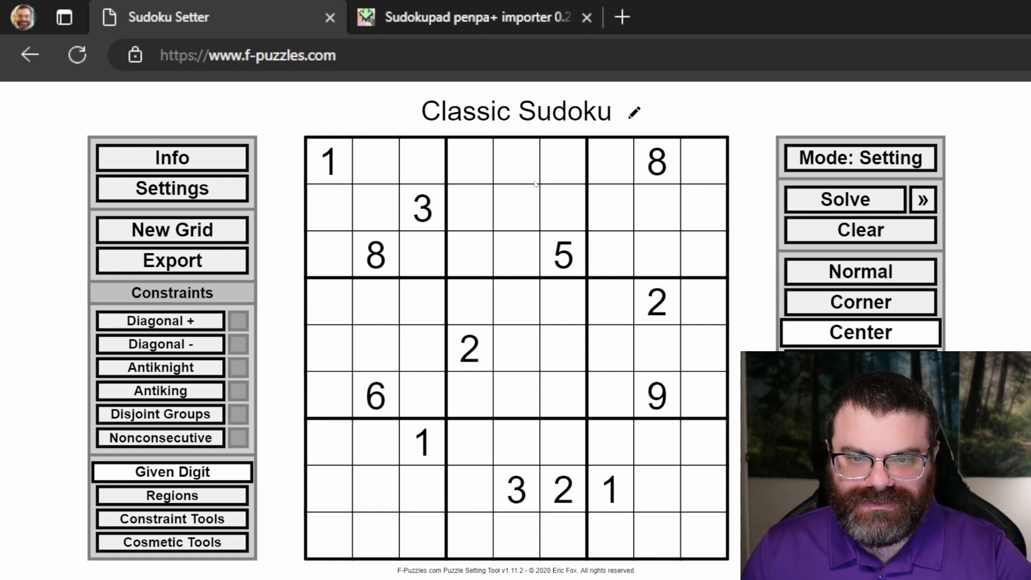
key("ctrl")
mouse_move(648, 101)
left_mouse_down()
mouse_move(622, 118)
mouse_move(647, 96)
left_mouse_up()
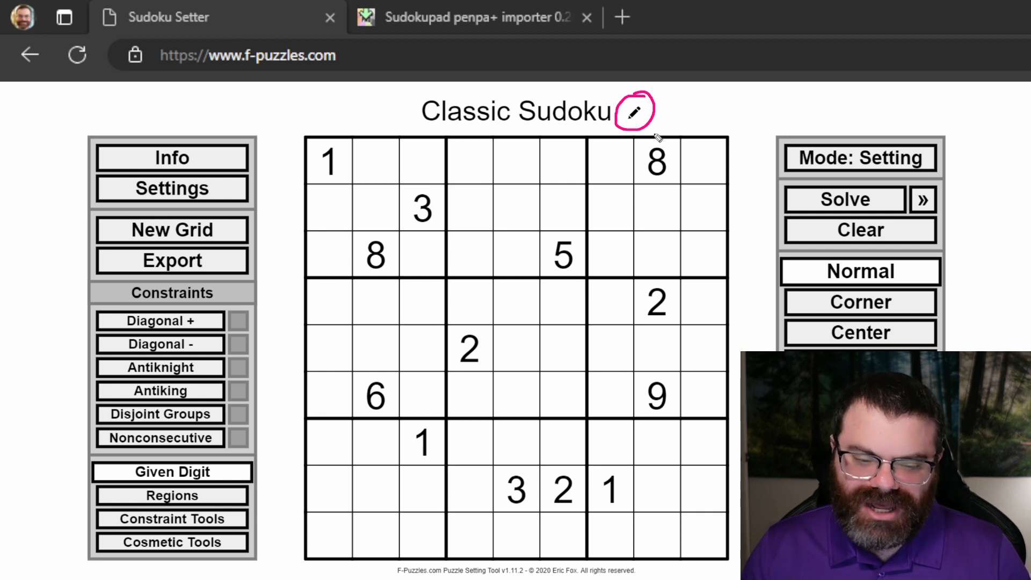
Set the puzzle information to the title "My Cool Puzze", the author's name and the rules "Normal Sudoku rules apply.".
left_click(634, 113)
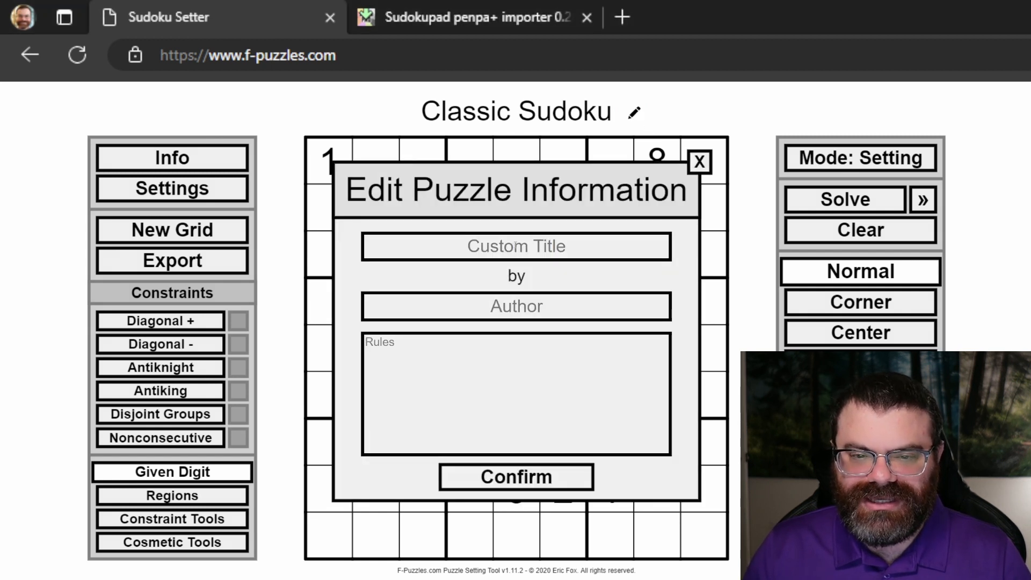
left_click(517, 242)
type("My ")
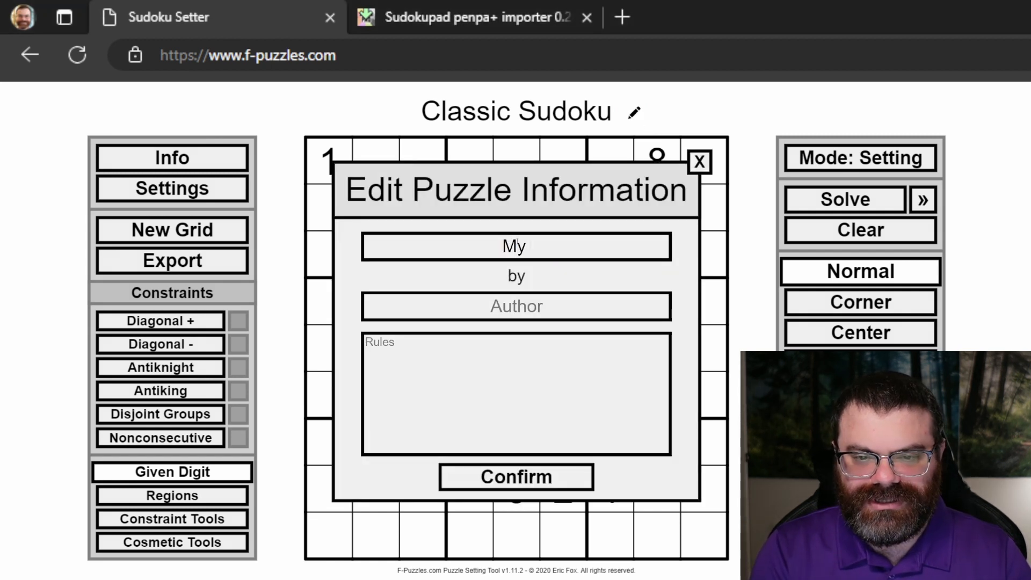
type("Cool Puzze")
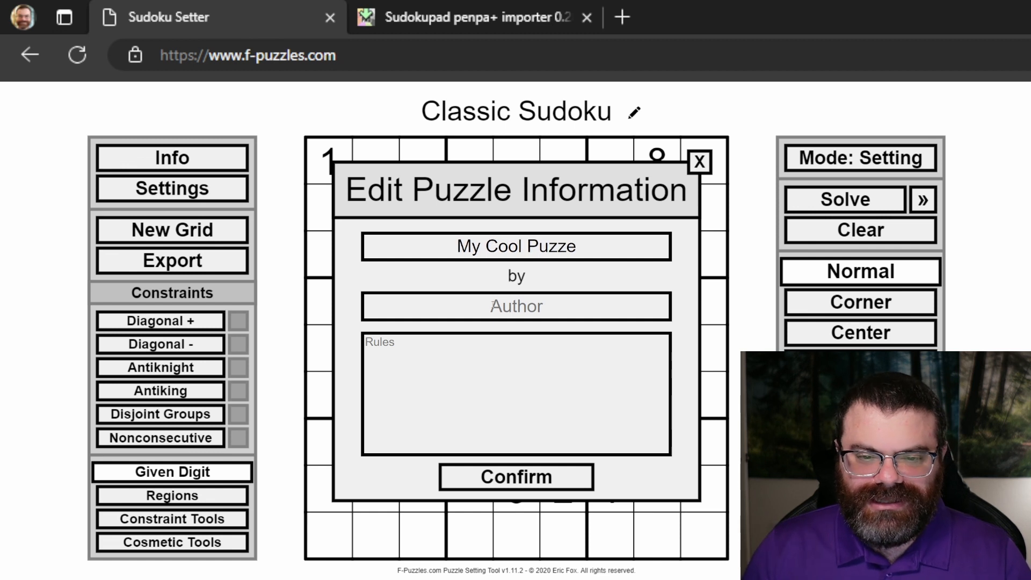
type("Rangsk")
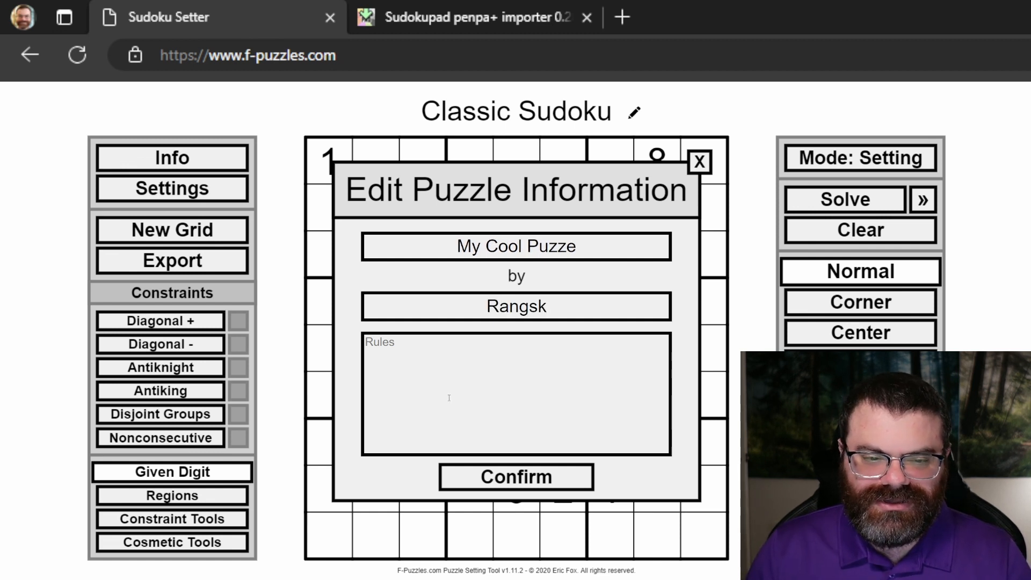
type("Normal ")
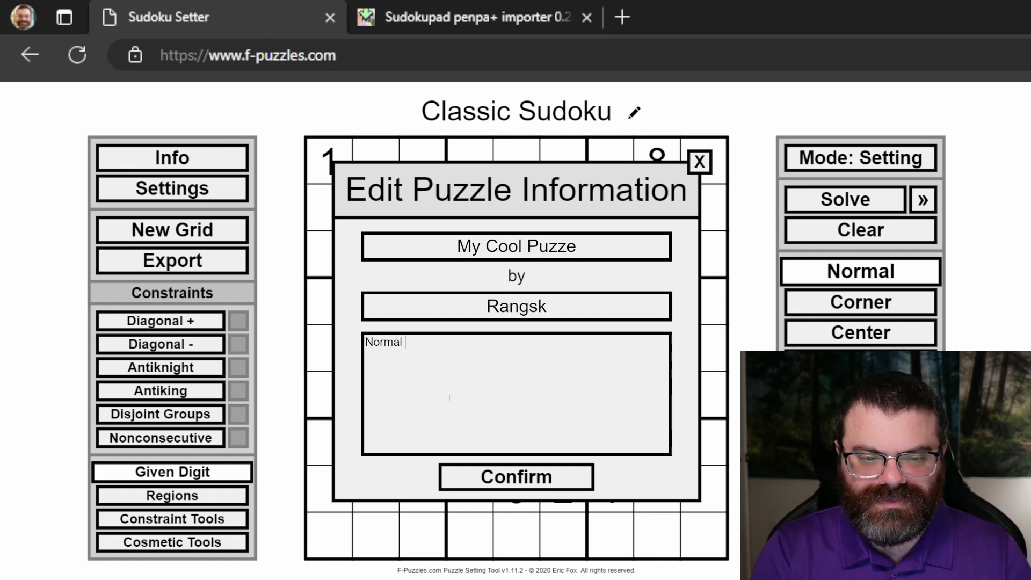
type("Sudoku rules apply.")
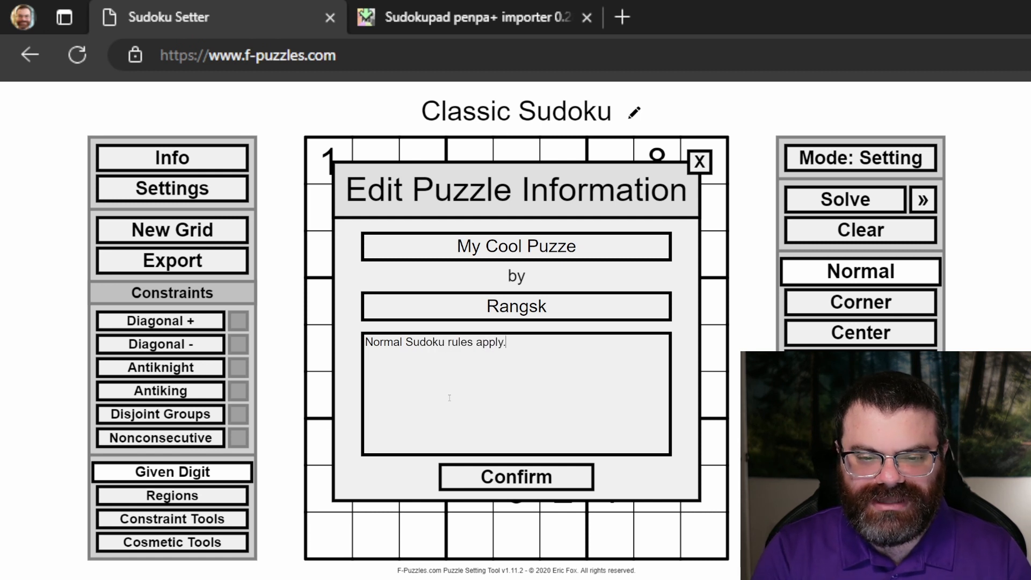
left_click(491, 486)
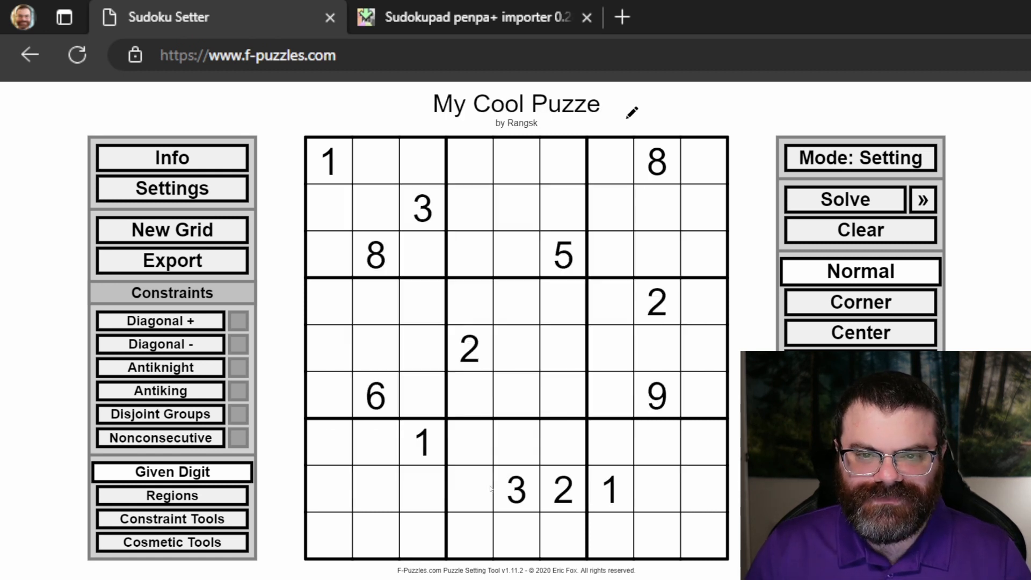
left_click(632, 113)
type("fdf")
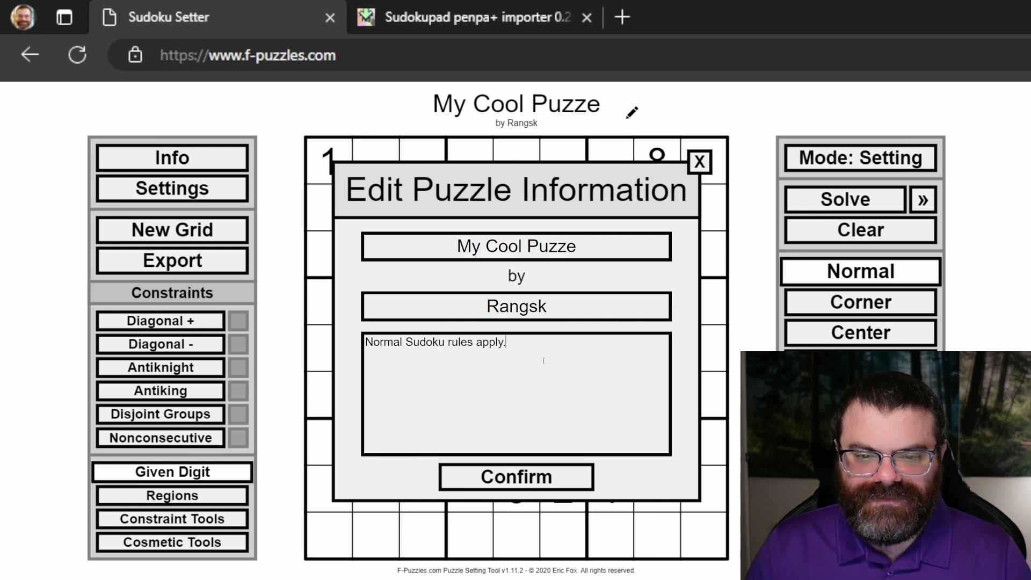
left_click_drag(538, 306, 558, 300)
type("fdff")
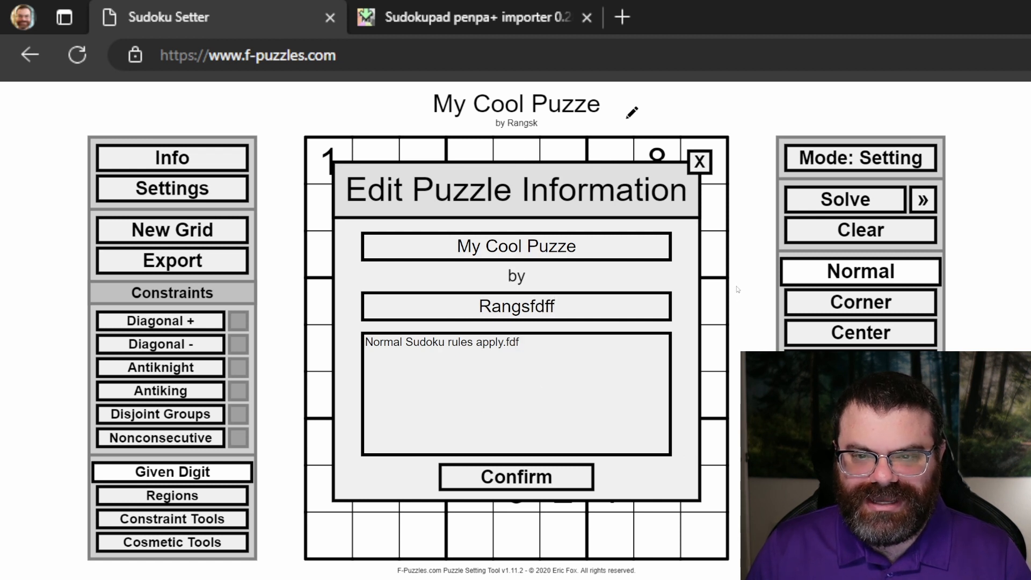
key("Escape")
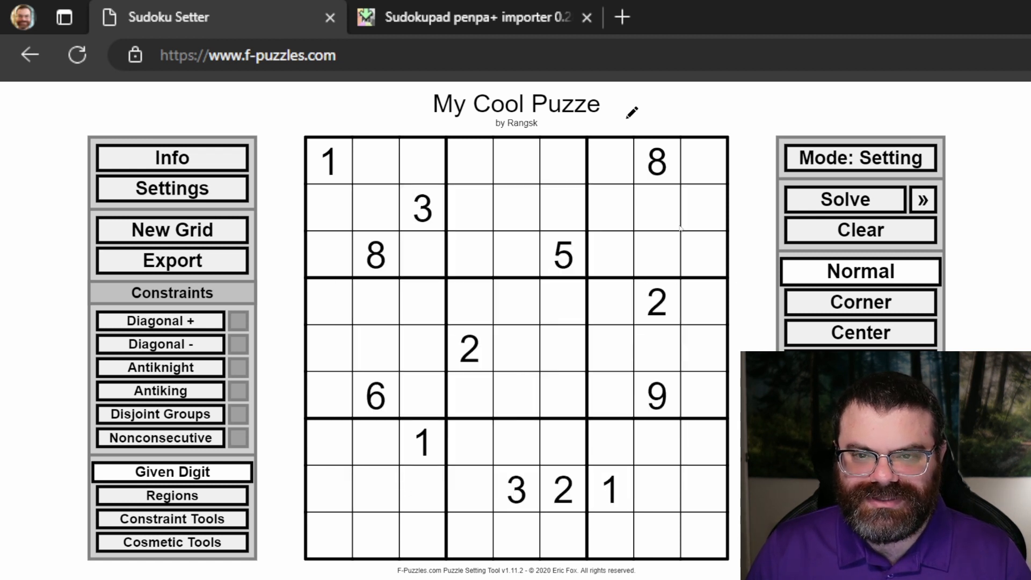
Reopen the puzzle information to review the saved title, author and rules.
left_click(632, 114)
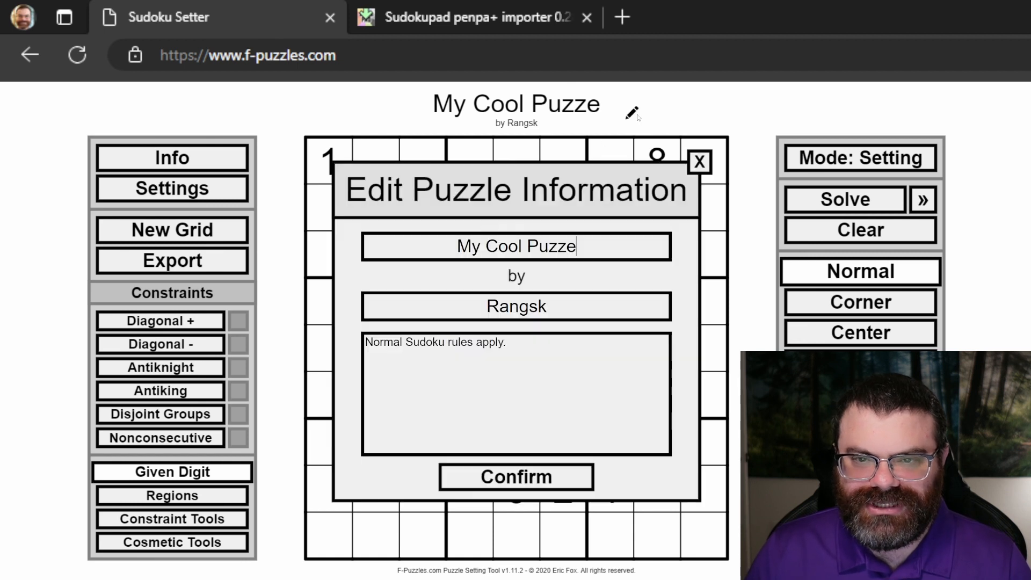
Correct the puzzle title to "My Cool Puzzle" and save the puzzle information.
left_click(570, 249)
type("l")
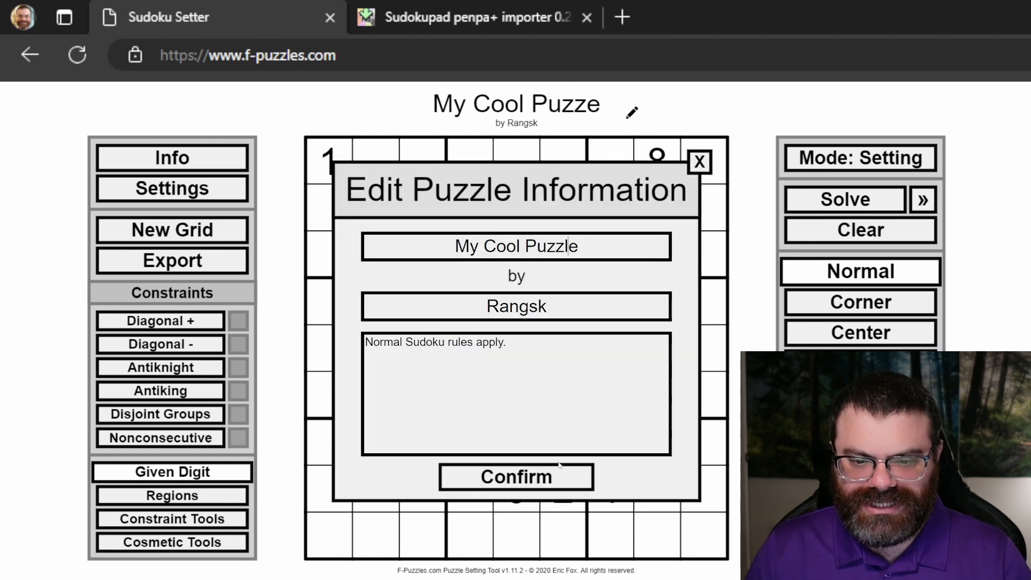
left_click(586, 476)
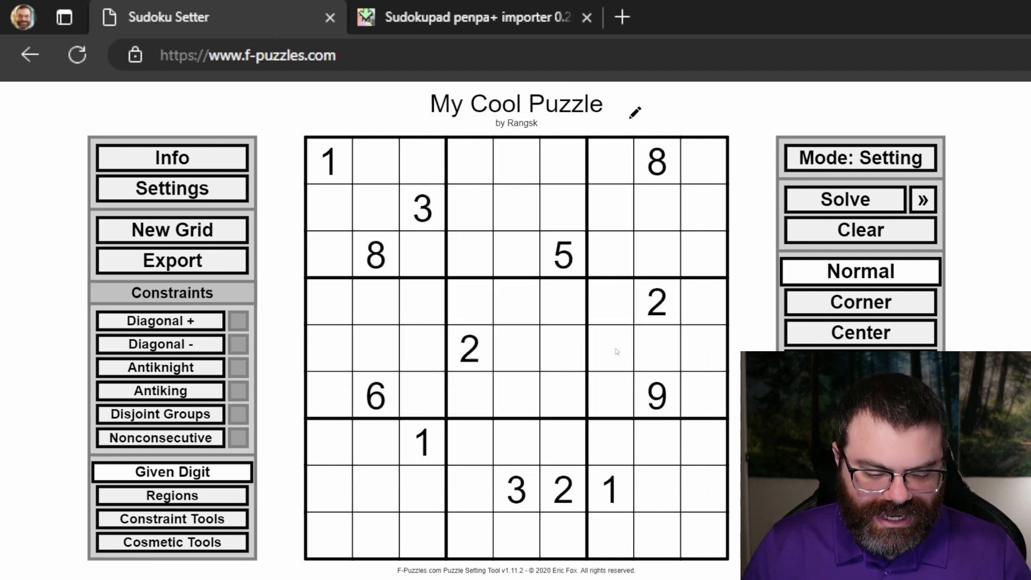
Export the finished puzzle by opening it with a link as a solvable copy.
key("shift")
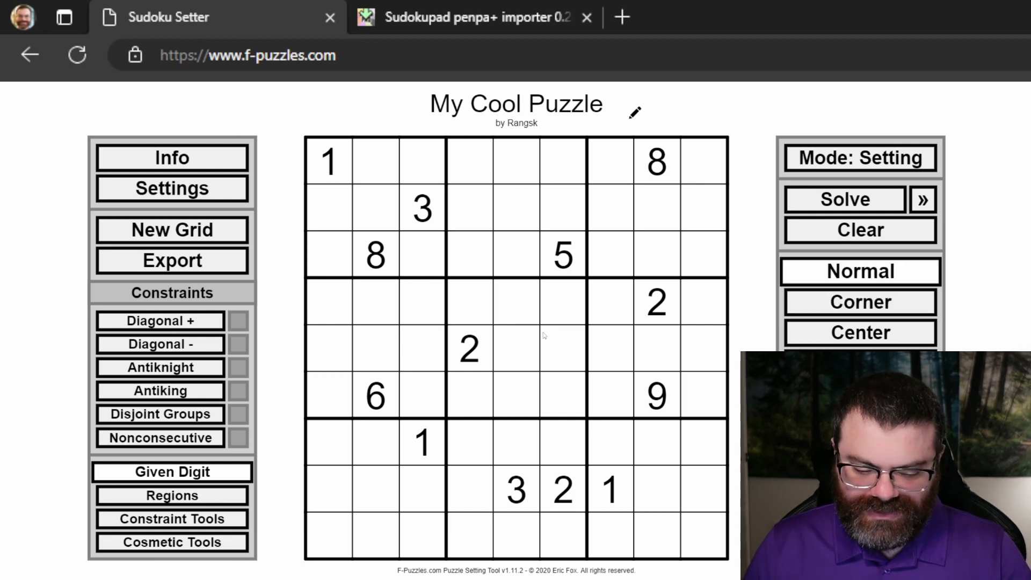
key("ctrl")
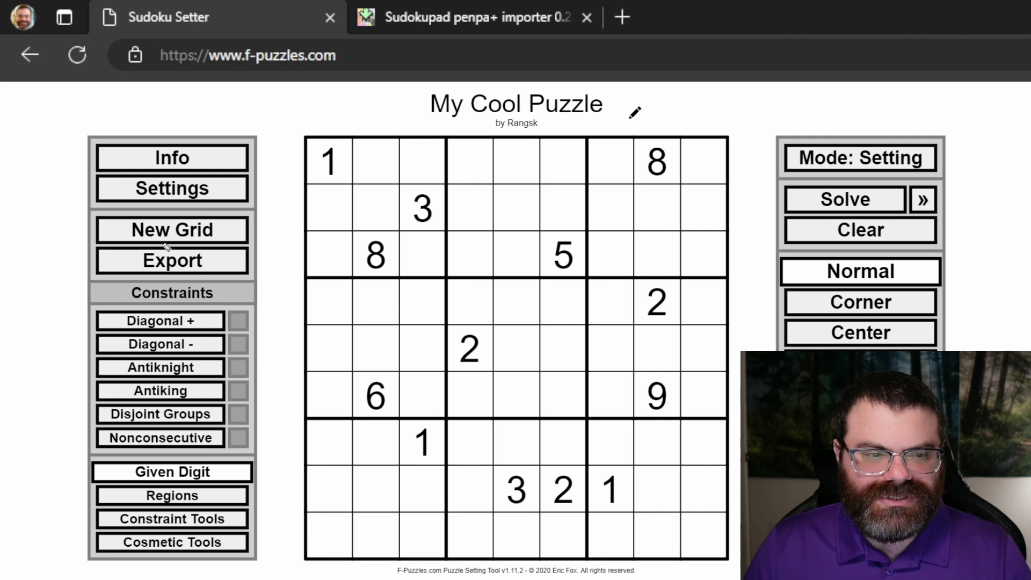
mouse_move(164, 244)
left_mouse_down()
mouse_move(99, 248)
mouse_move(230, 287)
mouse_move(182, 243)
mouse_move(159, 246)
left_mouse_up()
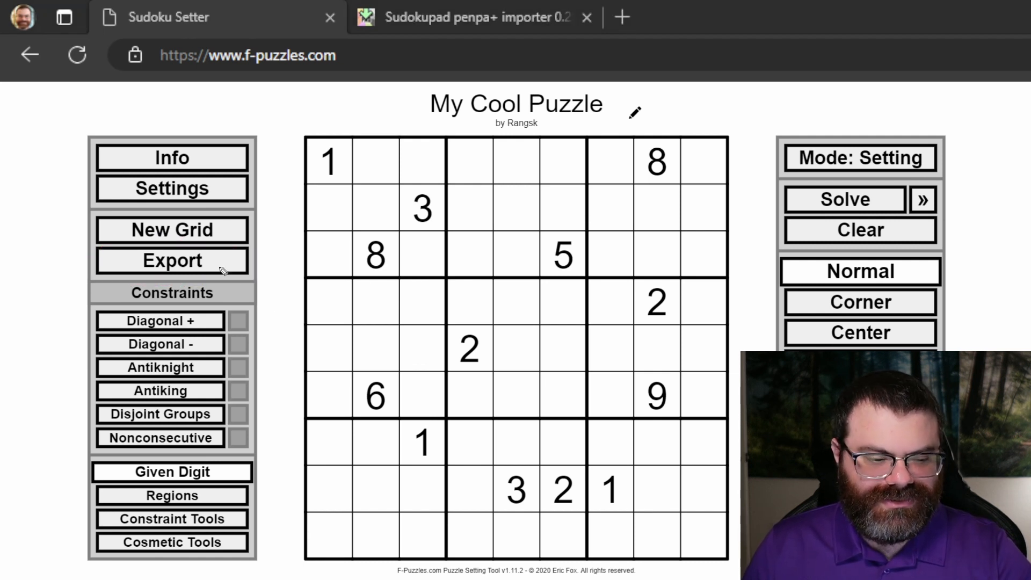
left_click(202, 266)
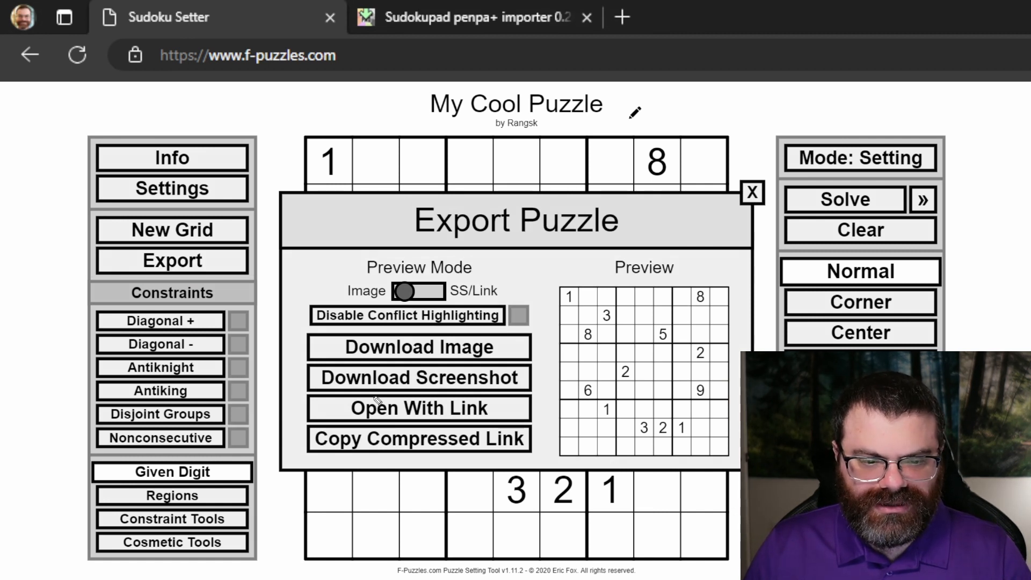
mouse_move(357, 396)
left_mouse_down()
mouse_move(344, 425)
mouse_move(496, 424)
mouse_move(502, 393)
mouse_move(349, 396)
left_mouse_up()
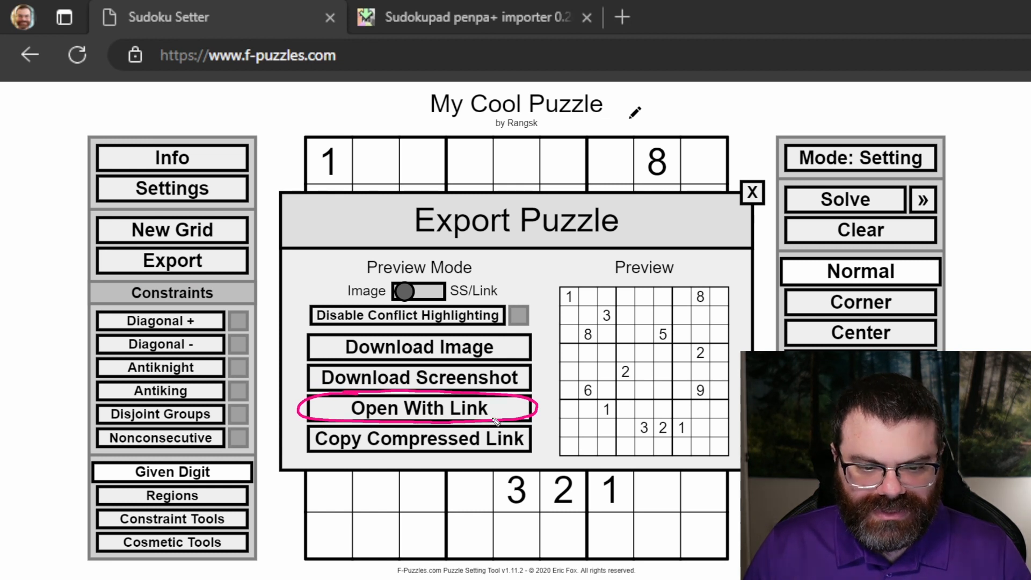
key("Escape")
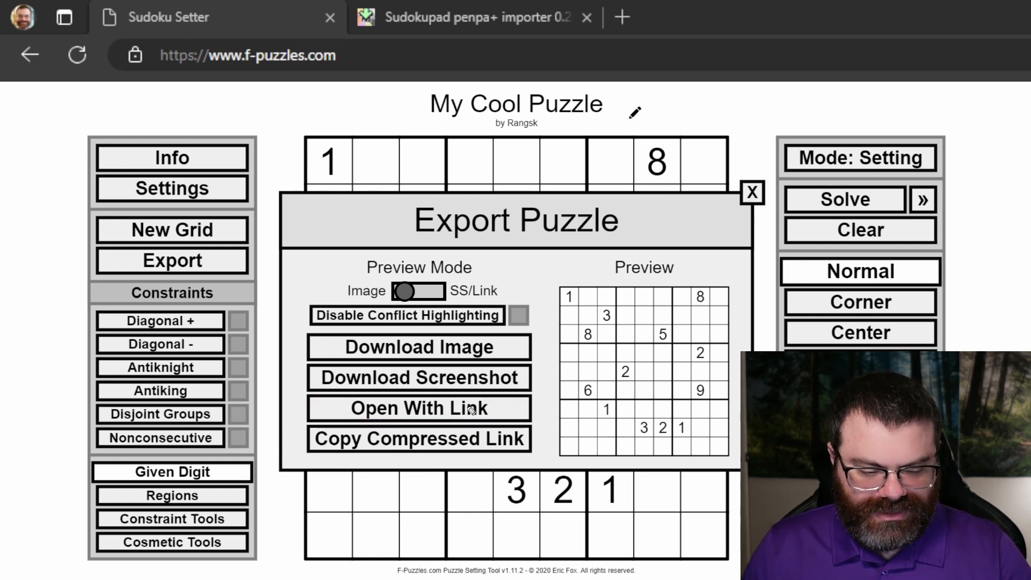
left_click(428, 414)
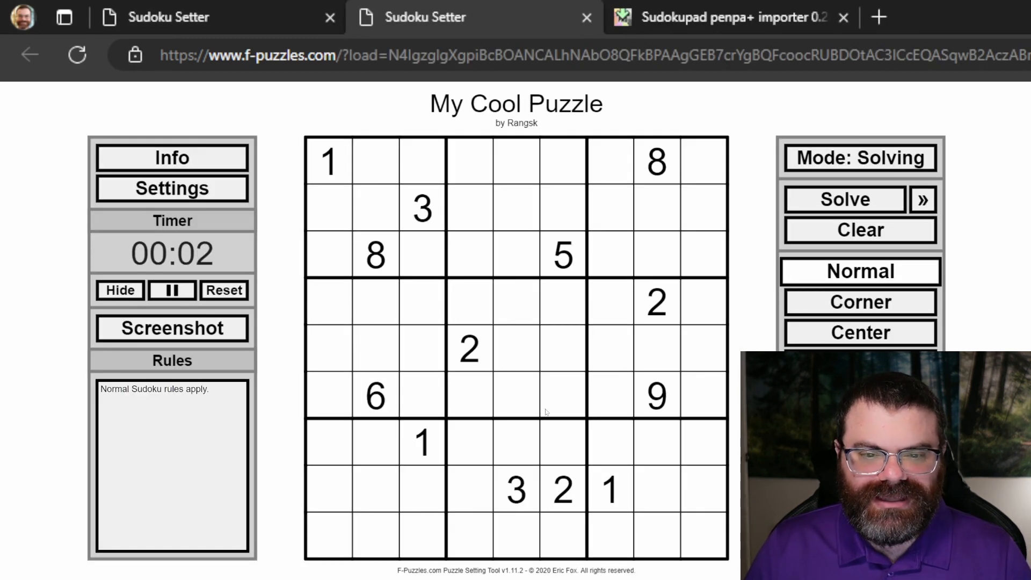
Copy the full web address of the opened solving copy of the puzzle.
left_click(859, 332)
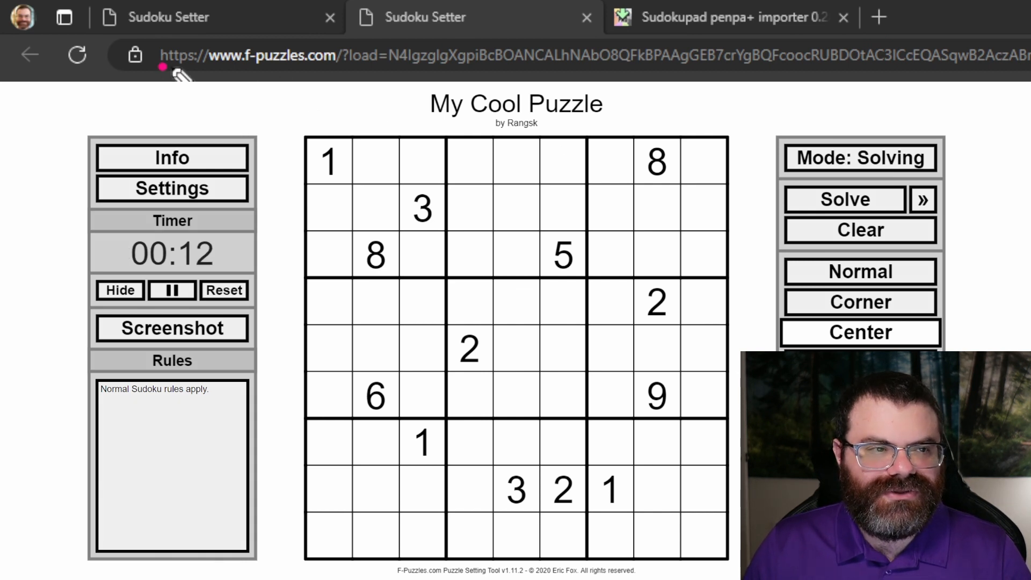
left_click_drag(160, 66, 652, 70)
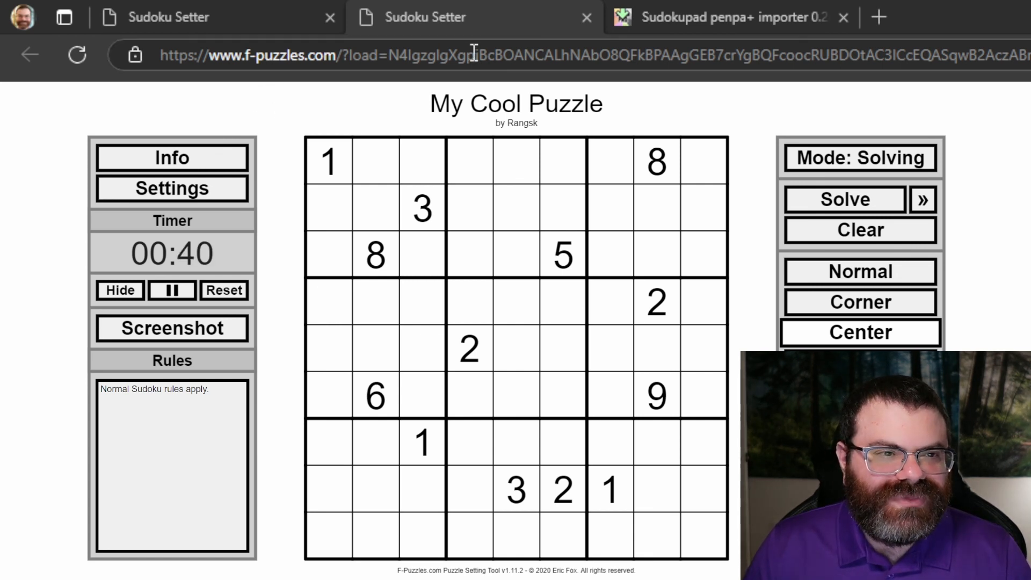
left_click(404, 54)
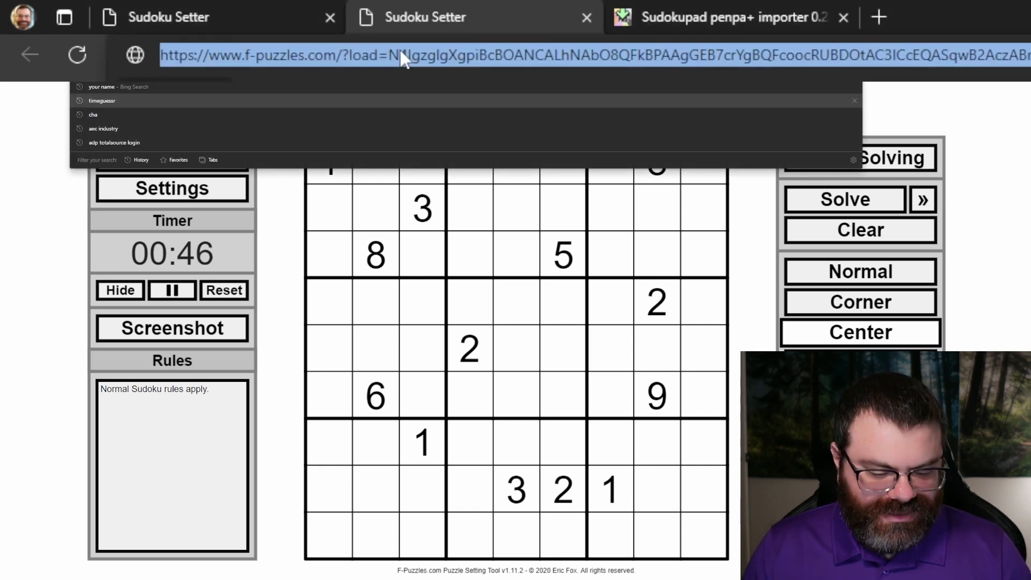
left_click(279, 198)
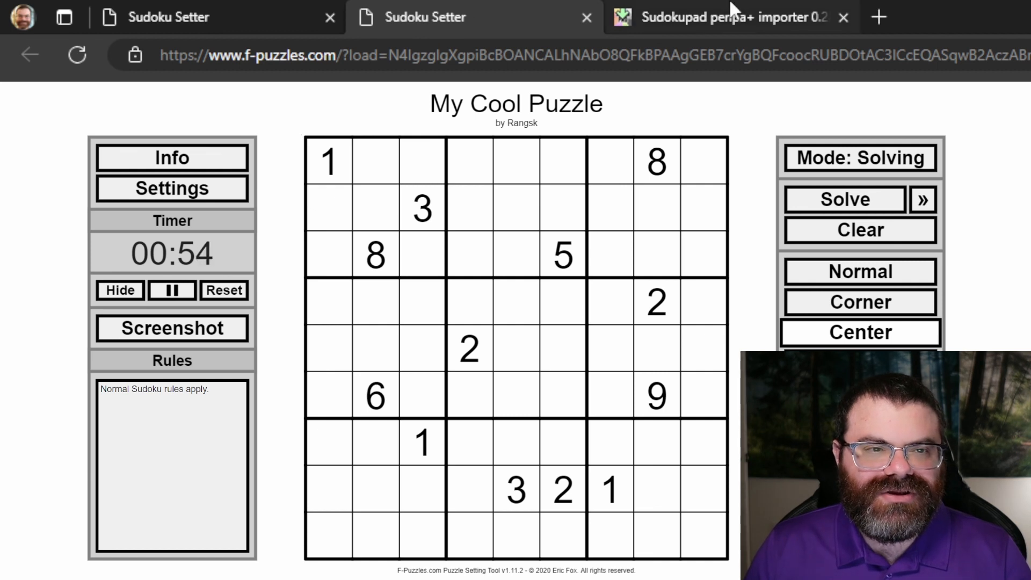
Switch to the SudokuPad Penpa+ Puzzle Importer and paste the copied f-puzzles link as the source URL.
left_click(752, 9)
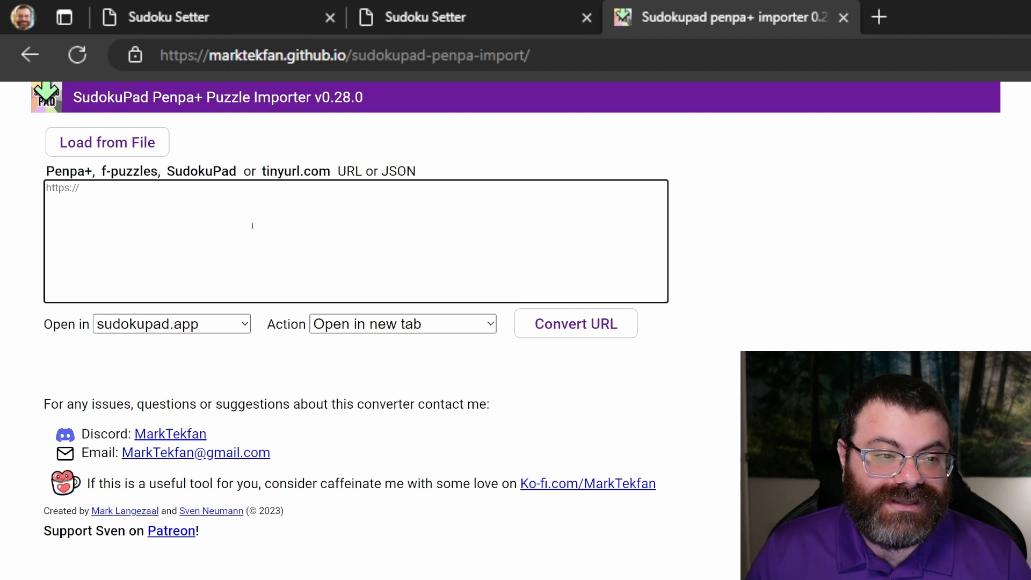
left_click(268, 259)
key("ctrl+v")
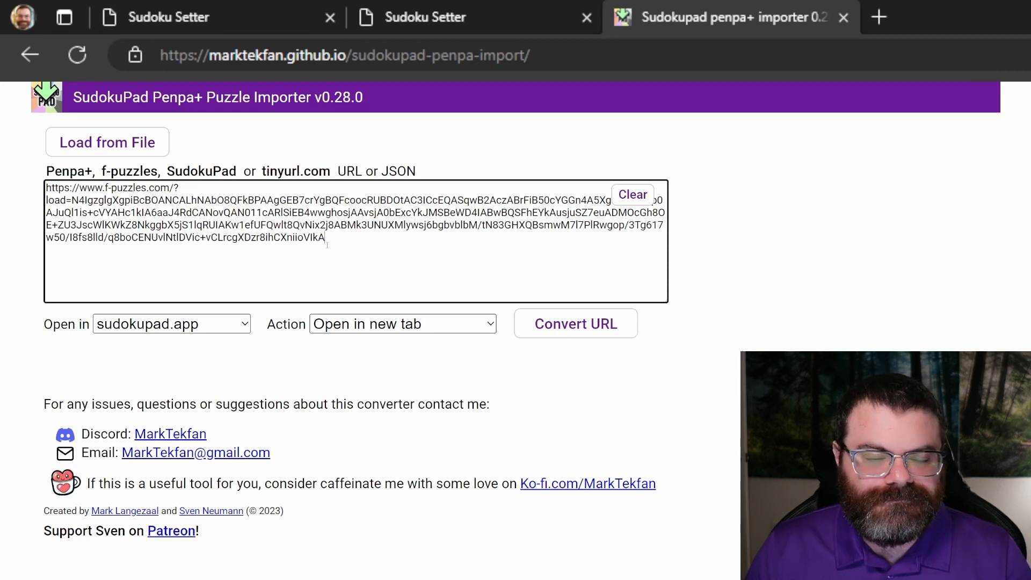
left_click_drag(326, 245, 65, 200)
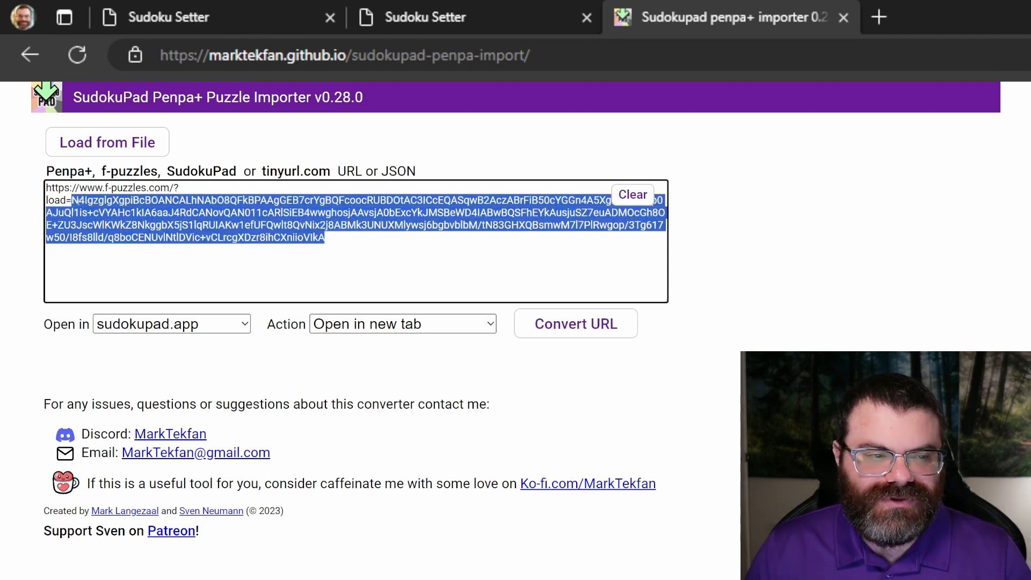
left_click(379, 239)
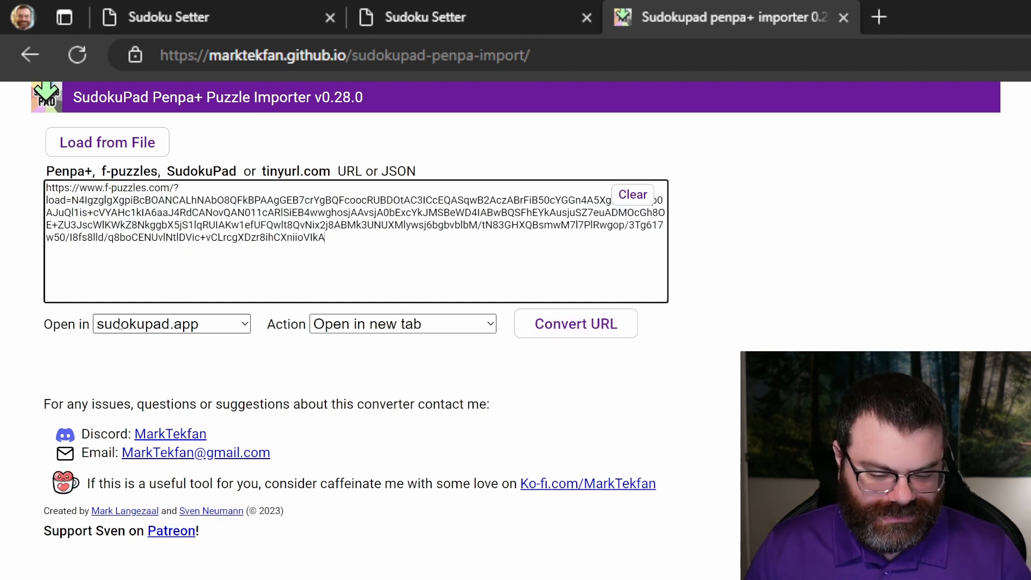
Convert the f-puzzles link for sudokupad.app with the action "Open in new tab", and start the converted puzzle.
left_click_drag(95, 339, 241, 337)
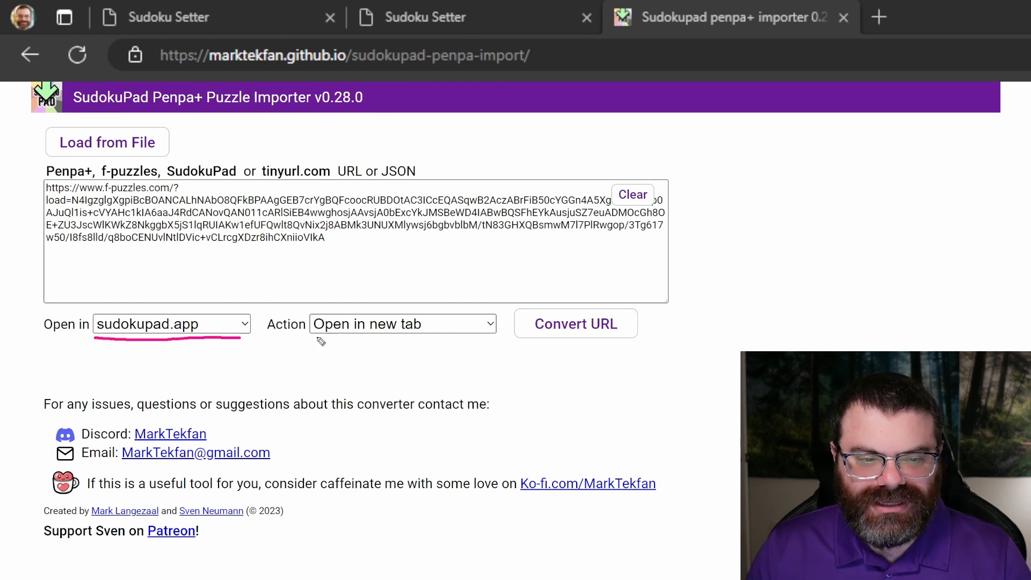
left_click_drag(317, 337, 488, 339)
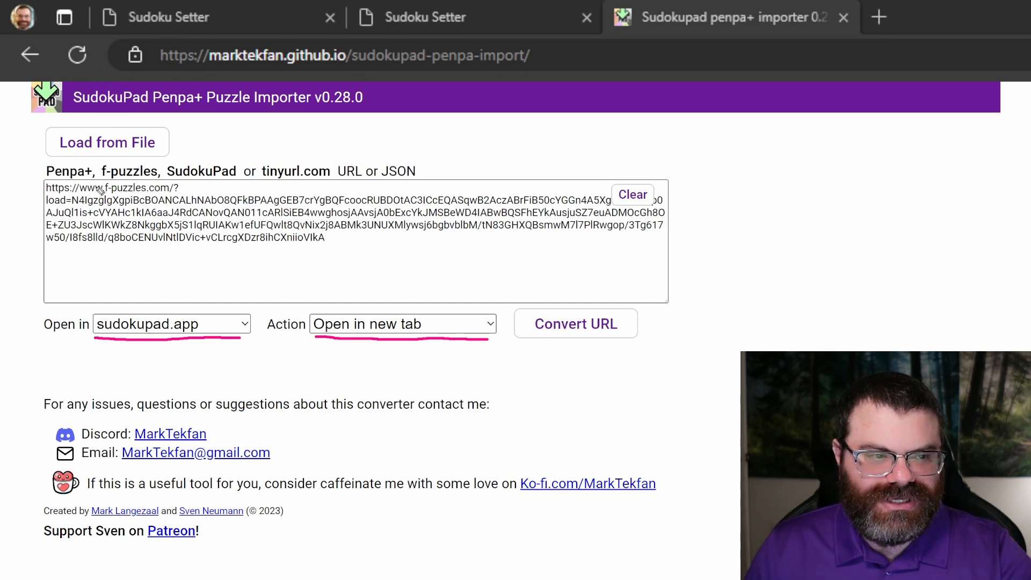
mouse_move(65, 177)
left_mouse_down()
mouse_move(38, 209)
mouse_move(357, 263)
mouse_move(679, 223)
mouse_move(102, 179)
left_mouse_up()
key("e")
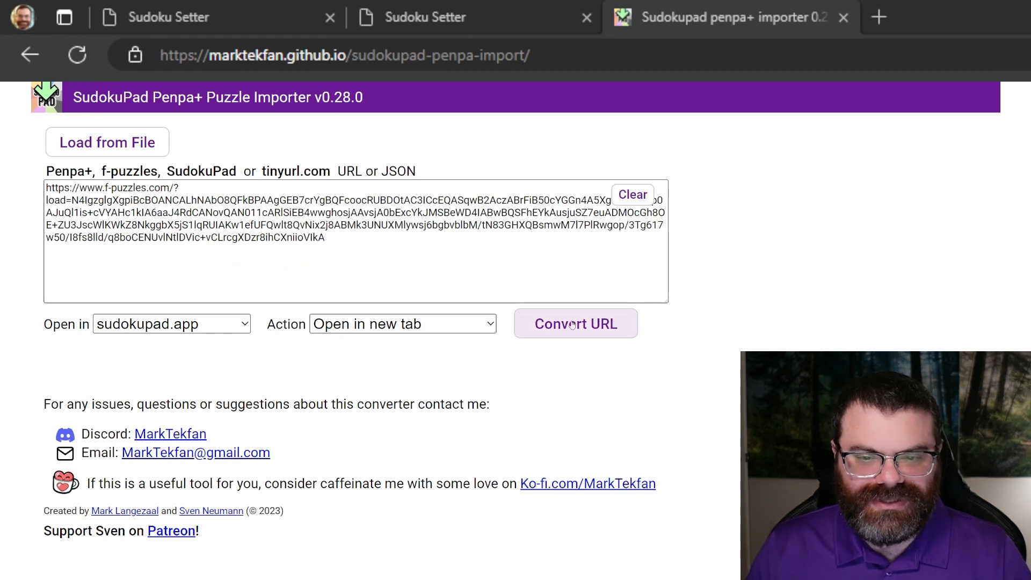
mouse_move(561, 368)
left_mouse_down()
mouse_move(574, 334)
mouse_move(585, 347)
left_mouse_up()
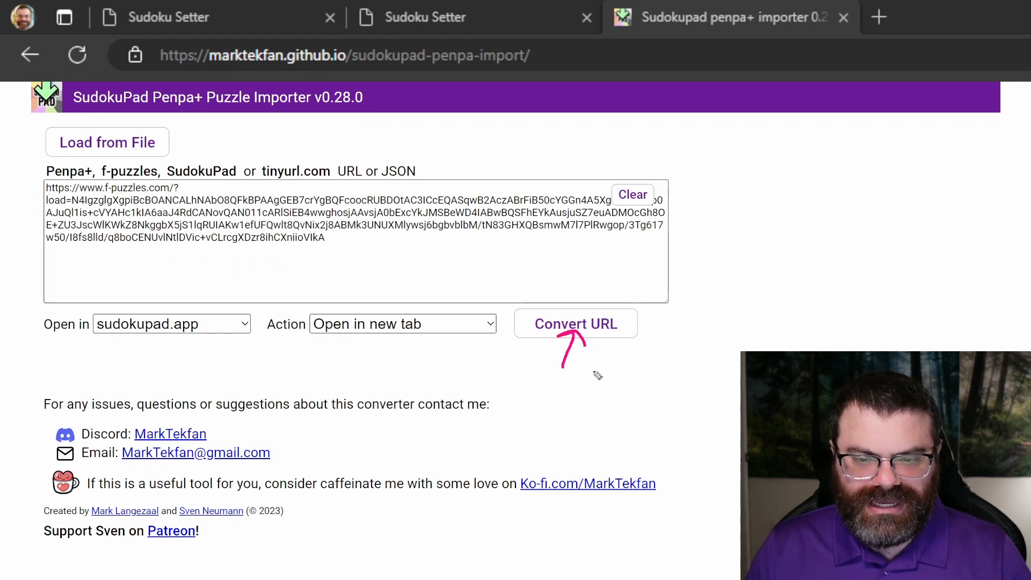
key("e")
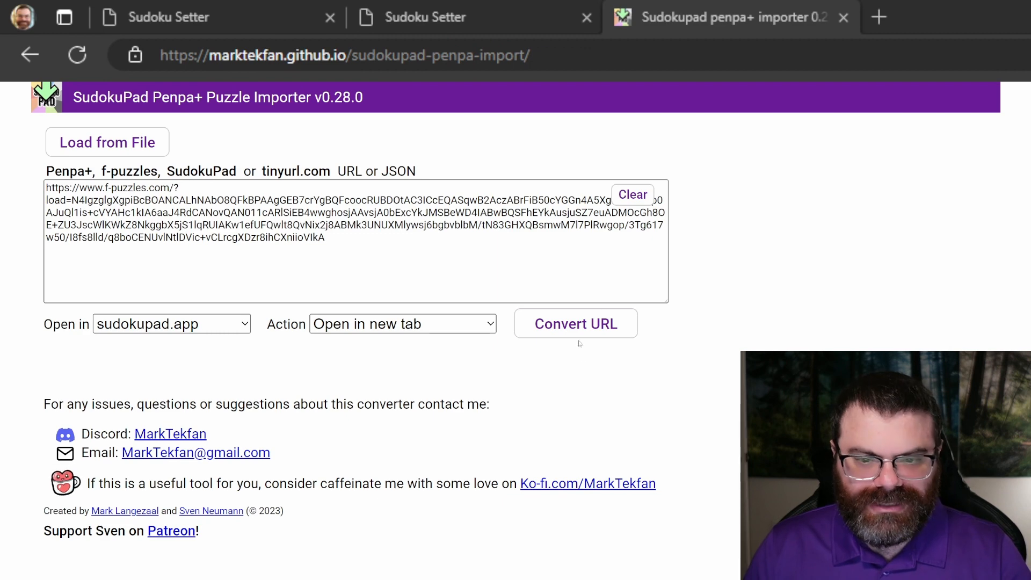
left_click(575, 328)
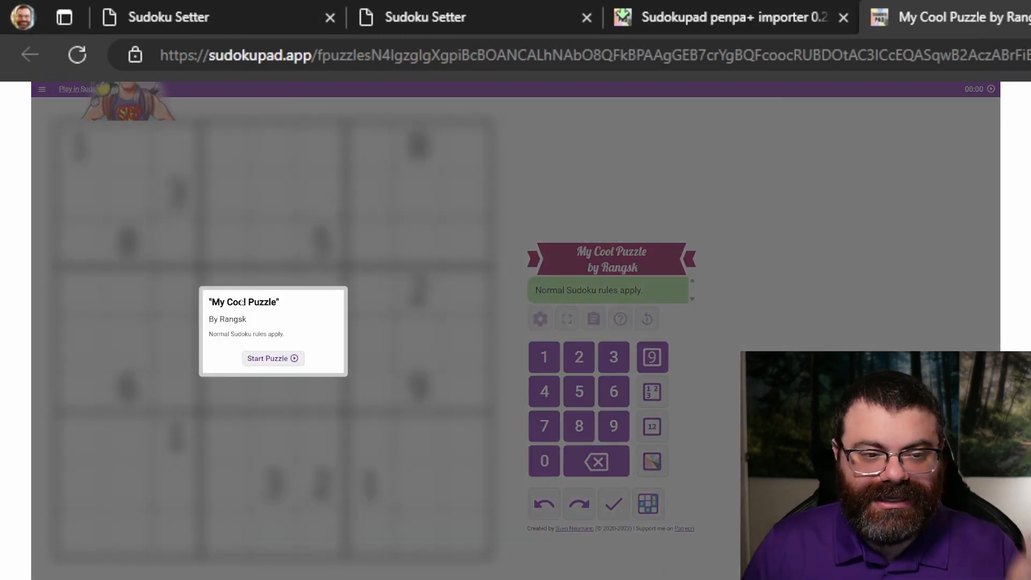
left_click(274, 359)
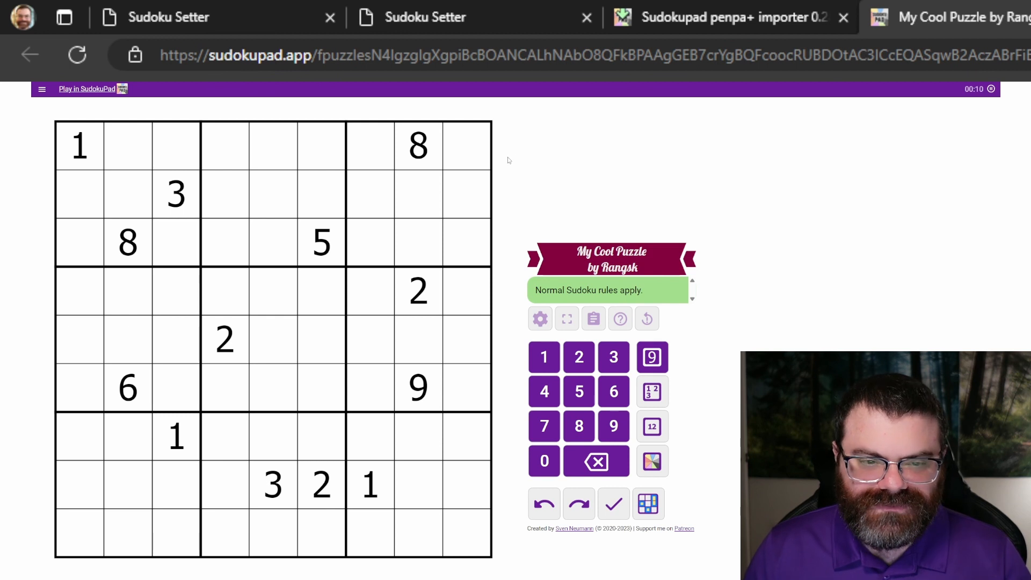
key("v")
key("x")
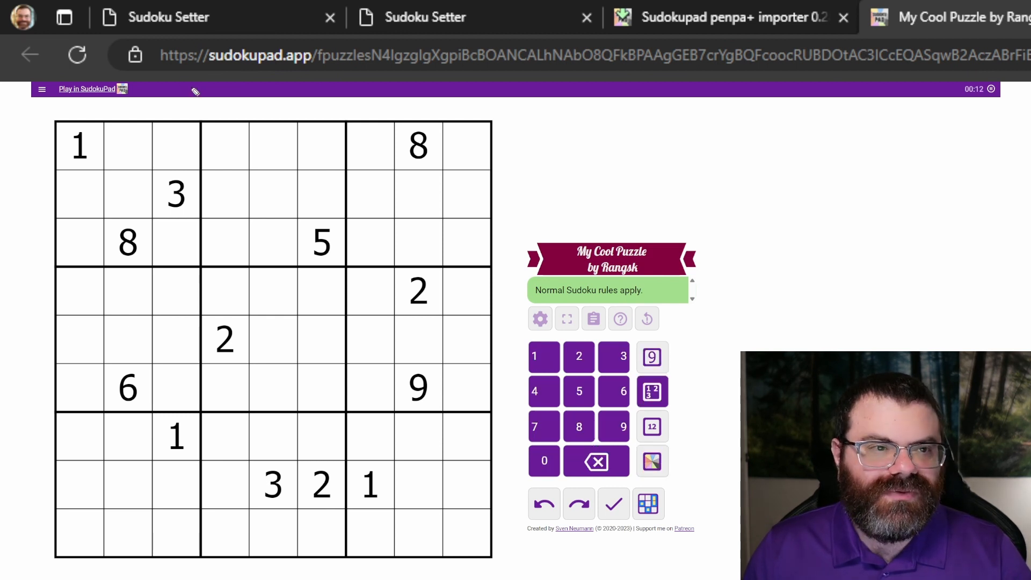
key("z")
left_click_drag(157, 68, 385, 76)
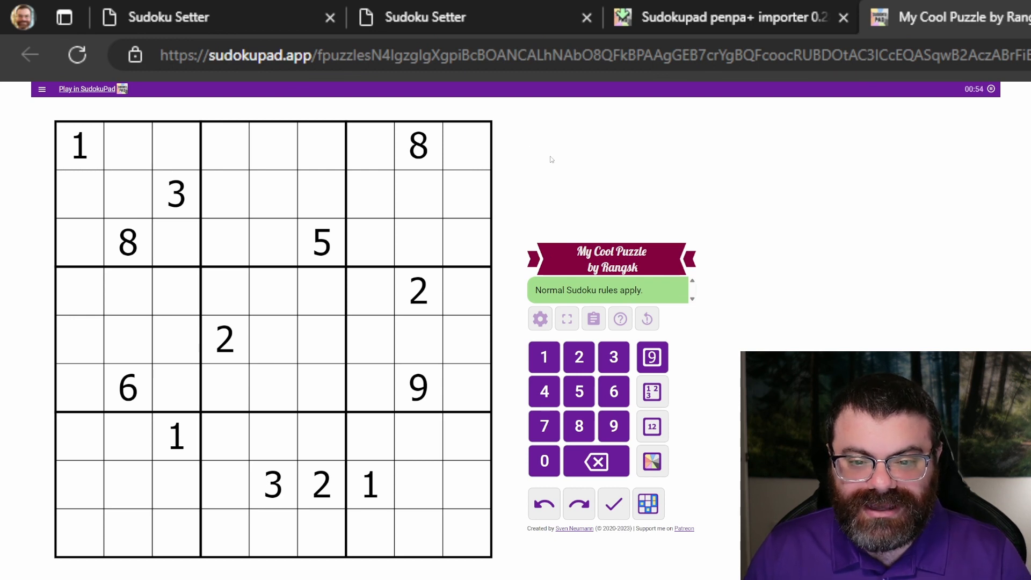
Create a short URL for the puzzle using SudokuPad's import/export settings.
left_click(540, 319)
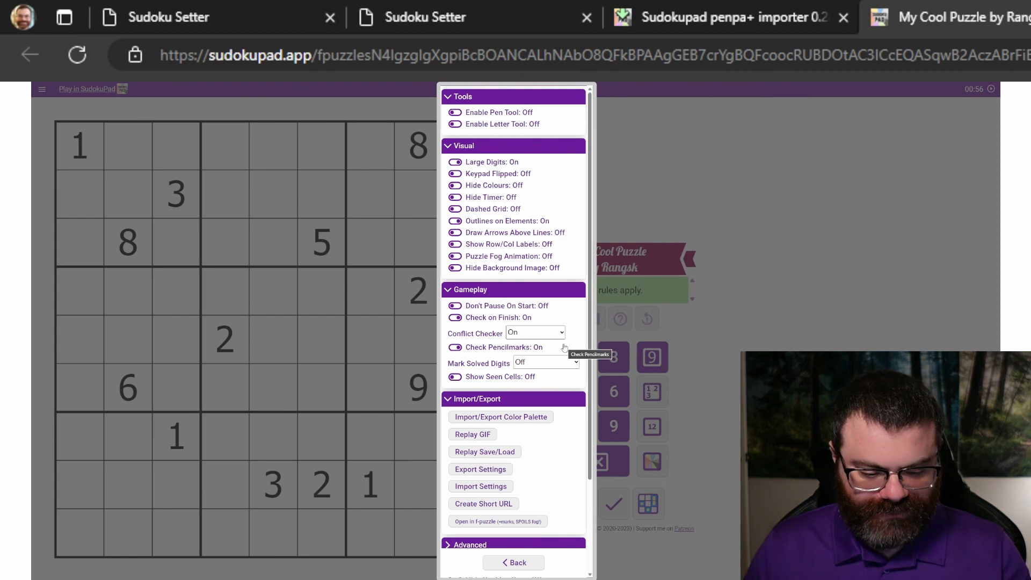
left_click(717, 203)
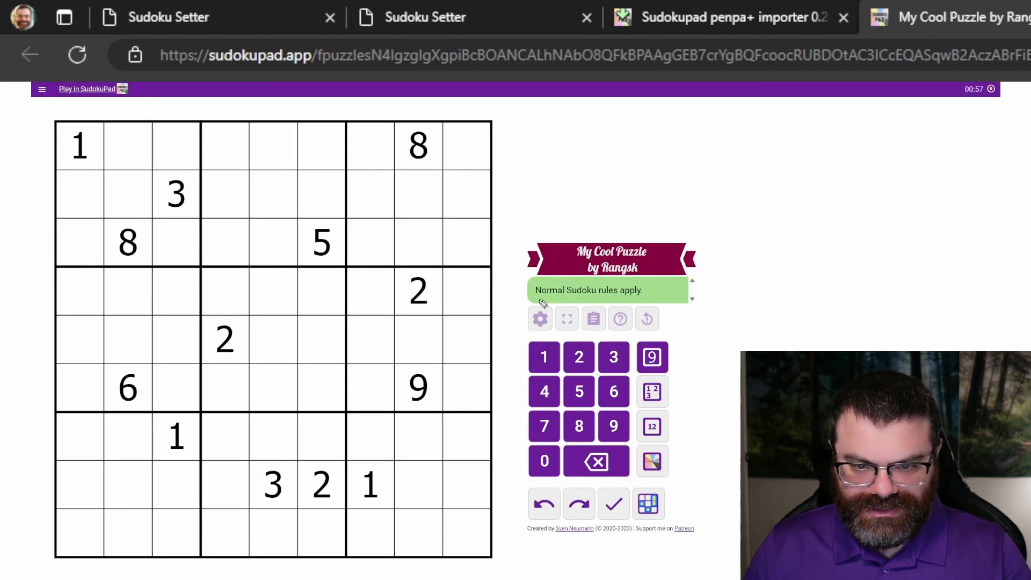
left_click_drag(542, 294, 554, 304)
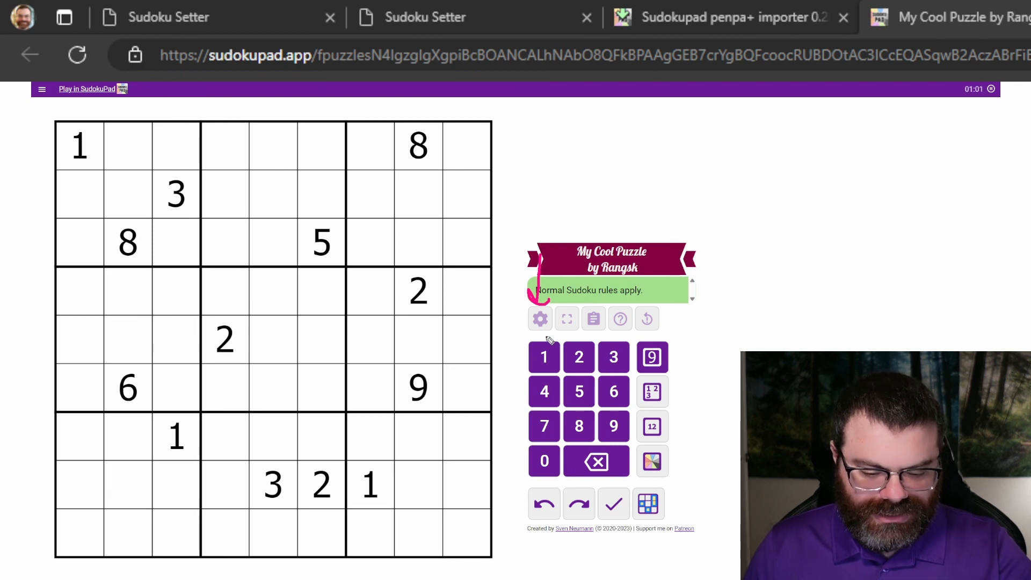
left_click(541, 319)
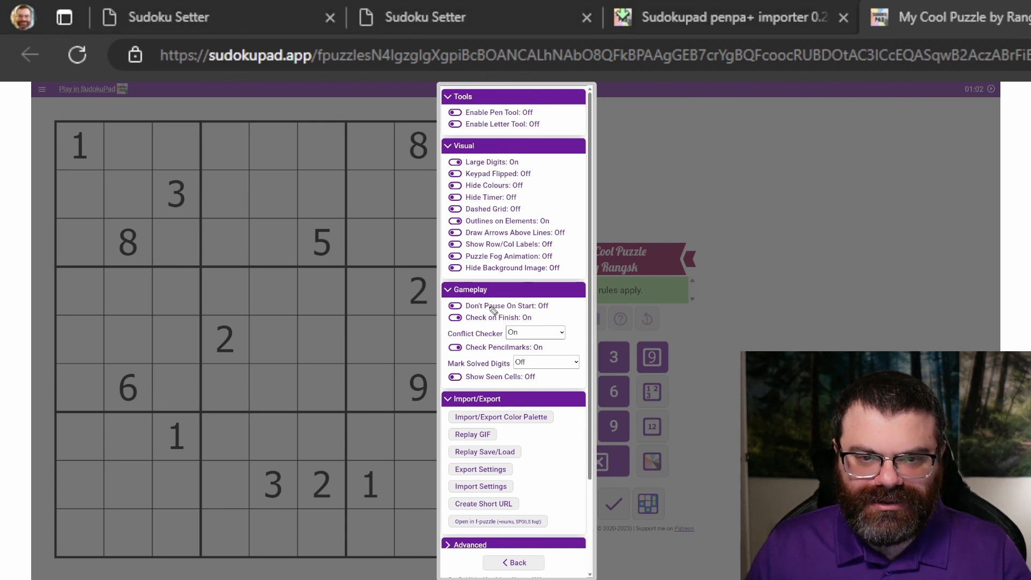
mouse_move(481, 391)
left_mouse_down()
mouse_move(442, 413)
mouse_move(508, 415)
mouse_move(473, 384)
left_mouse_up()
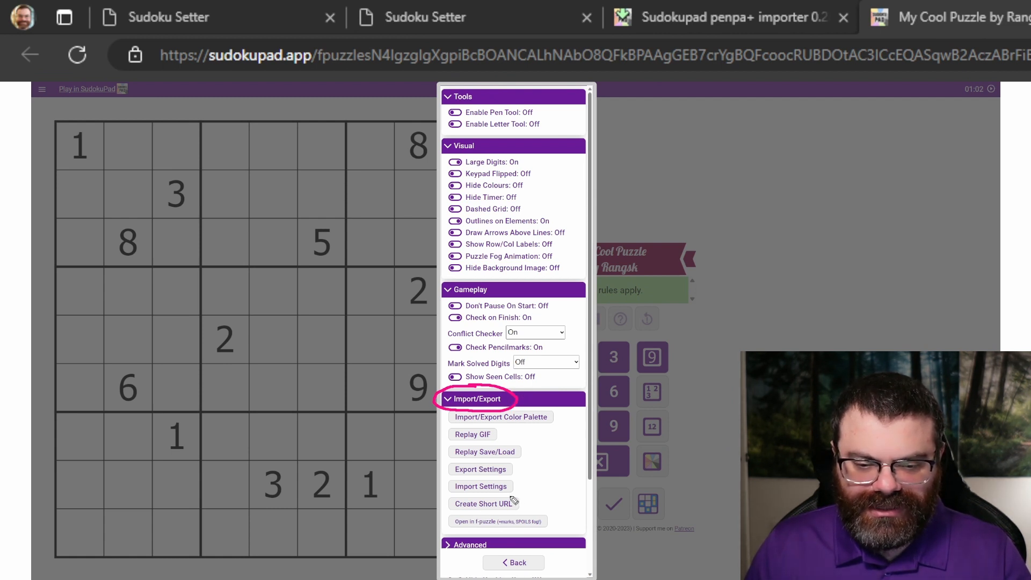
mouse_move(515, 497)
left_mouse_down()
mouse_move(444, 504)
mouse_move(492, 518)
mouse_move(527, 503)
left_mouse_up()
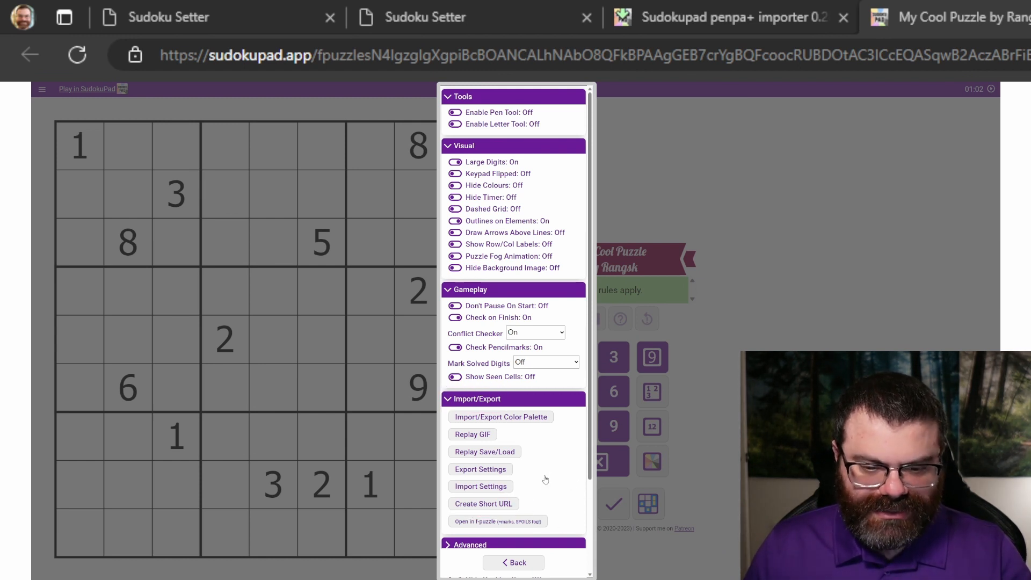
left_click(483, 504)
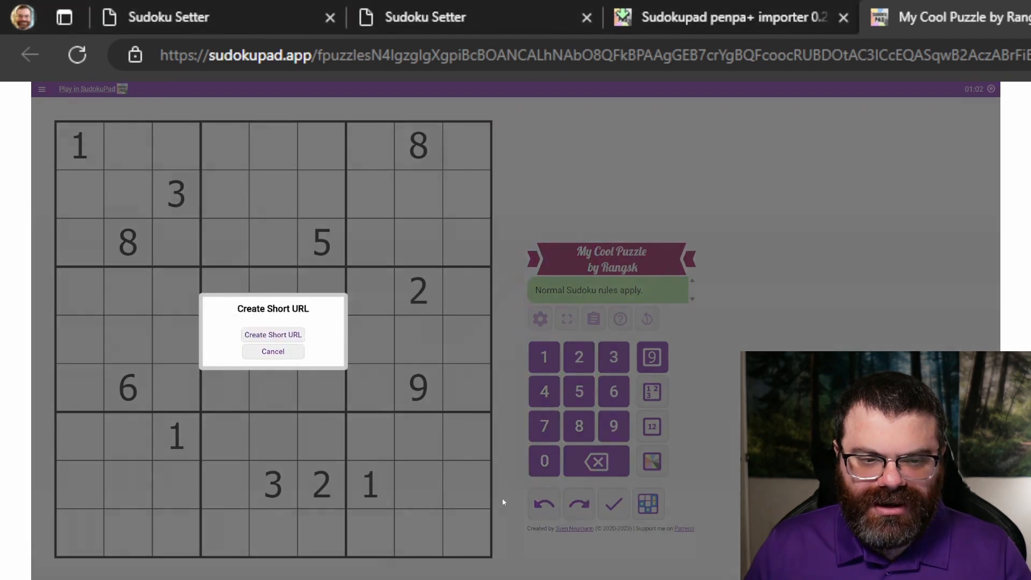
left_click(276, 337)
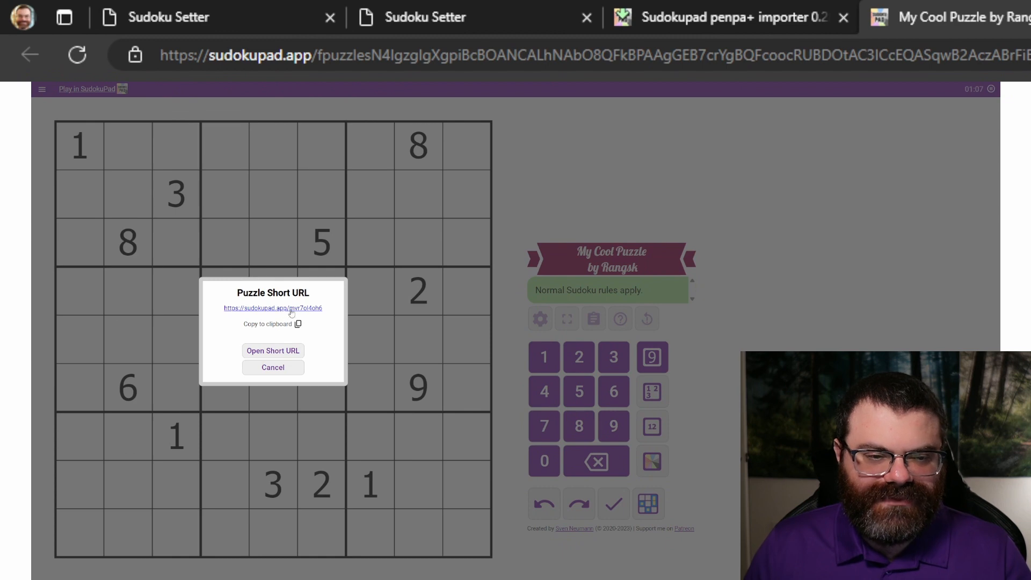
Copy the puzzle's short URL to the clipboard and resume the puzzle through that short link.
left_click(299, 325)
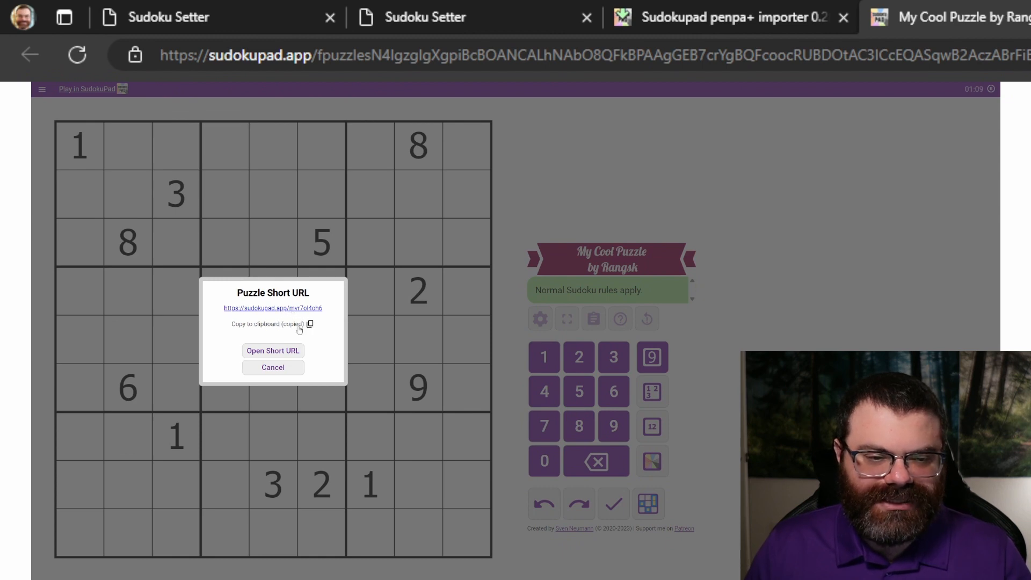
left_click(283, 352)
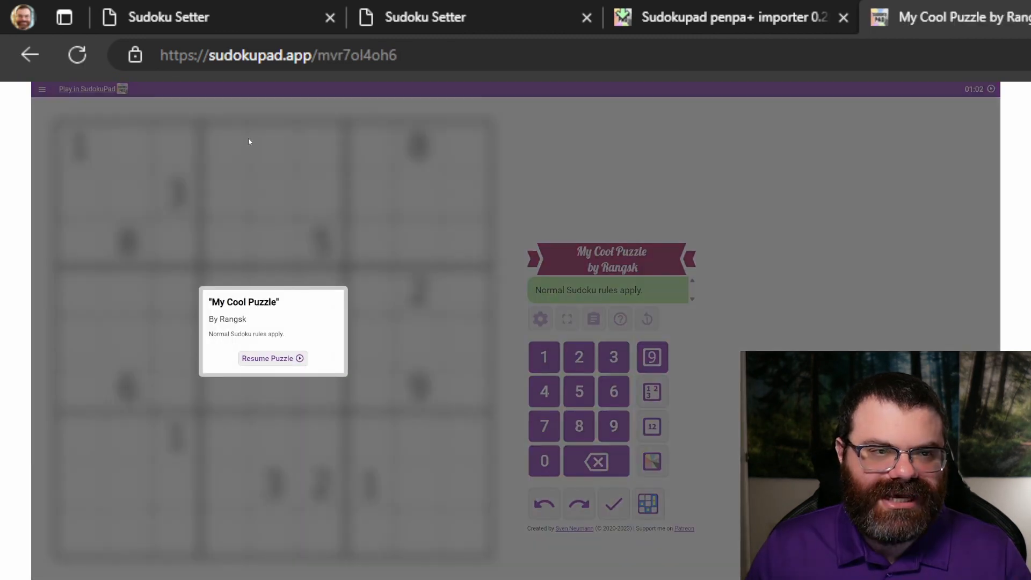
left_click(266, 359)
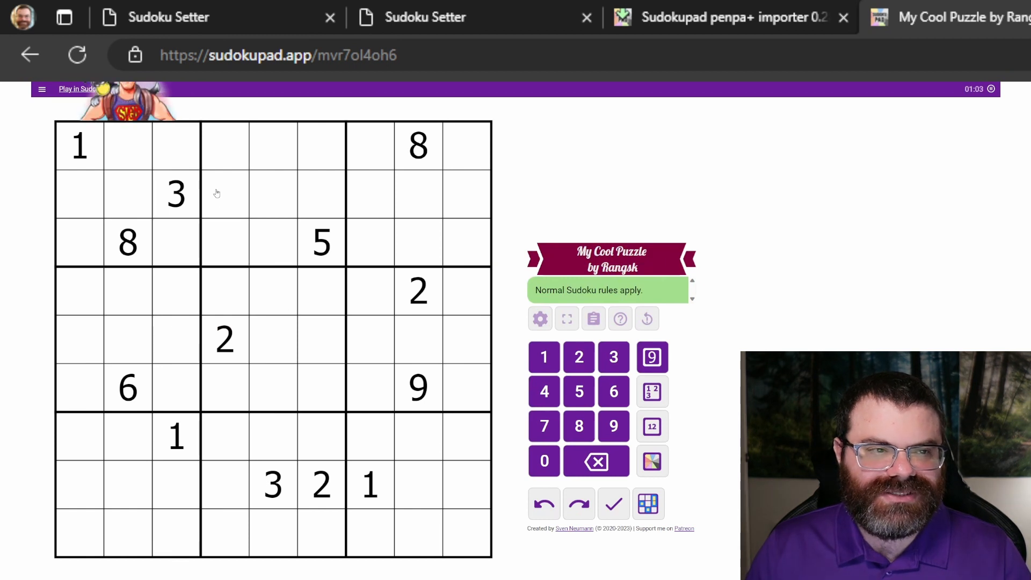